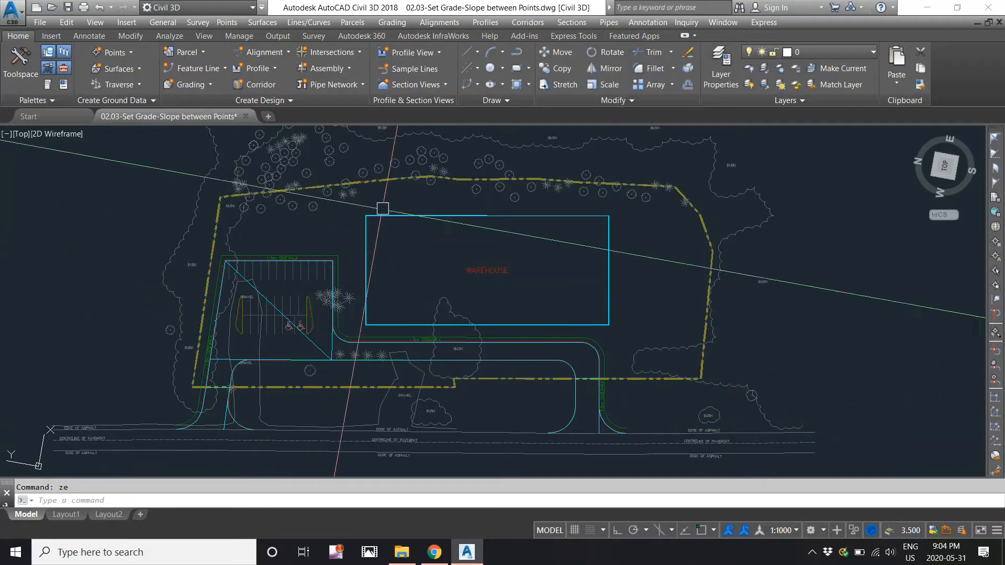
Apply a -2% grade over 102.930 m of the sidewalk feature line, from 298.846 to 296.787 m.
click(401, 24)
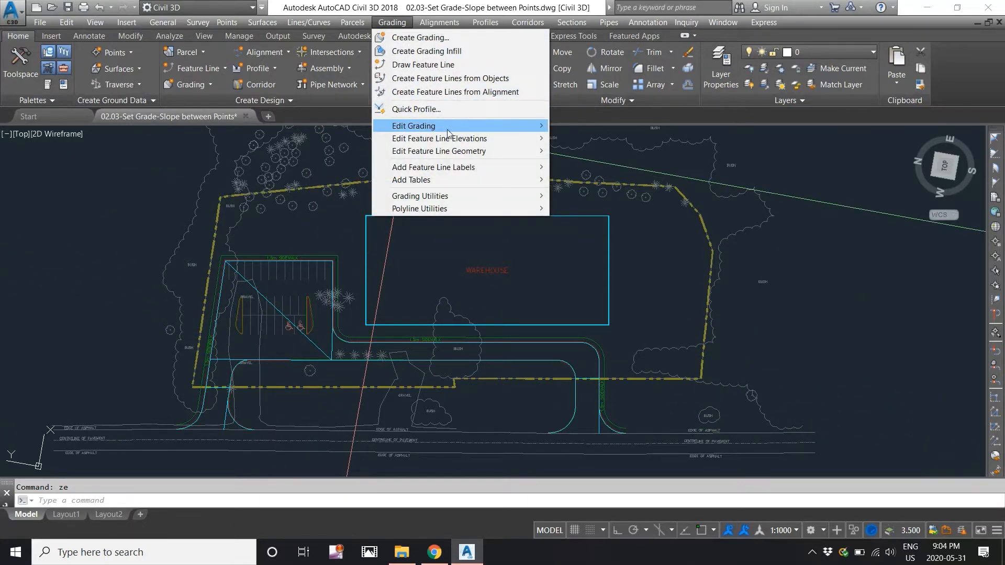
mouse_move(449, 139)
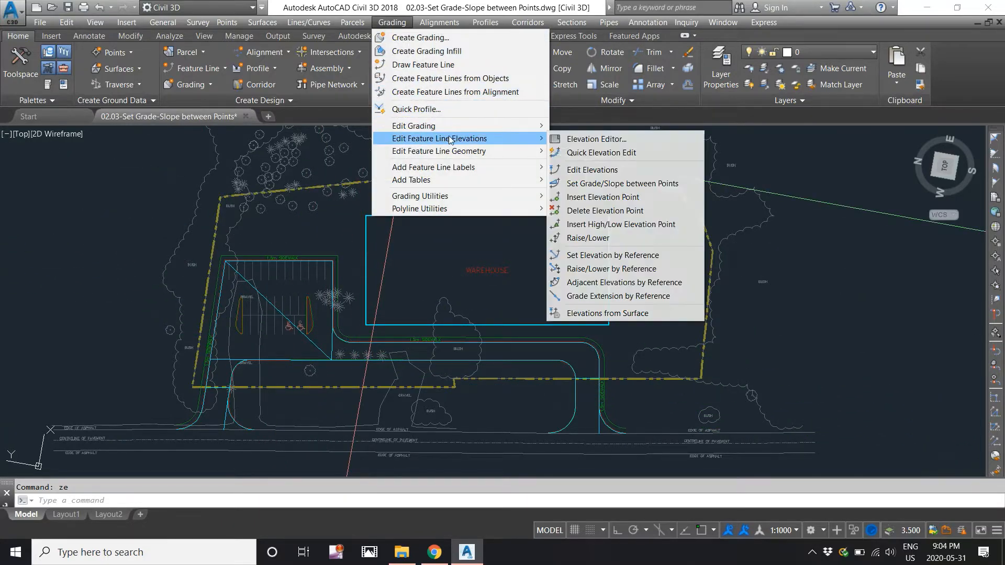
click(574, 185)
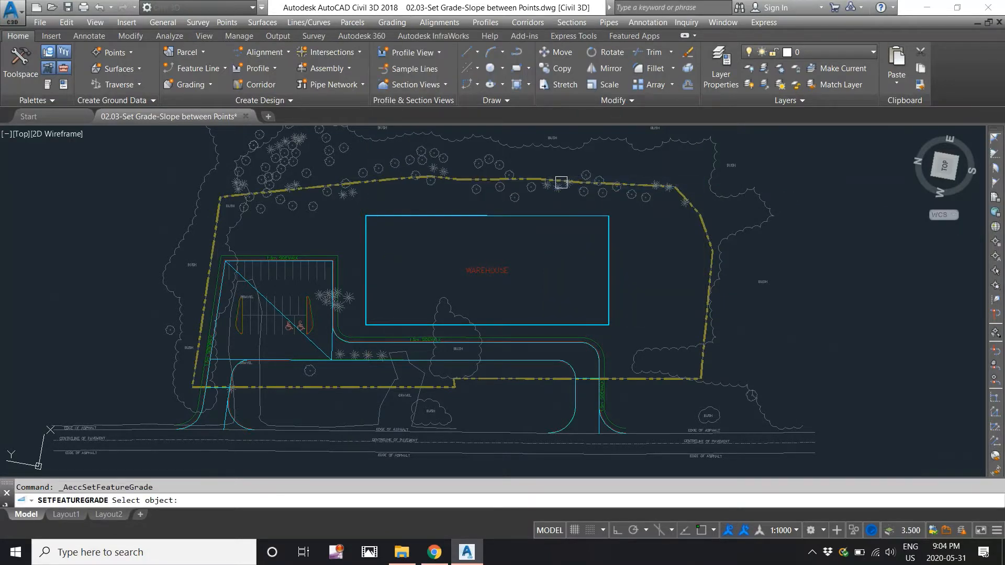
click(563, 341)
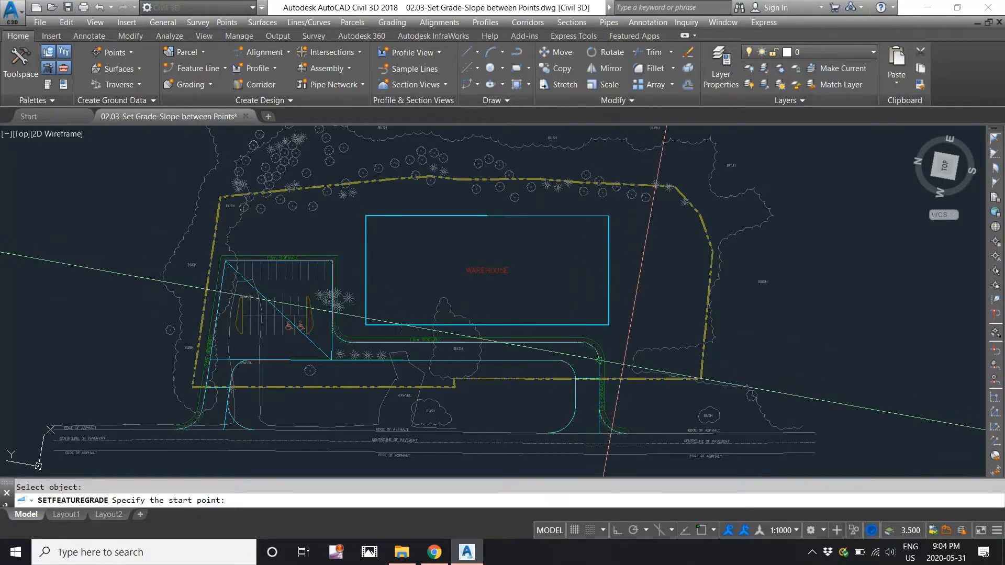
scroll(623, 374, up, 4)
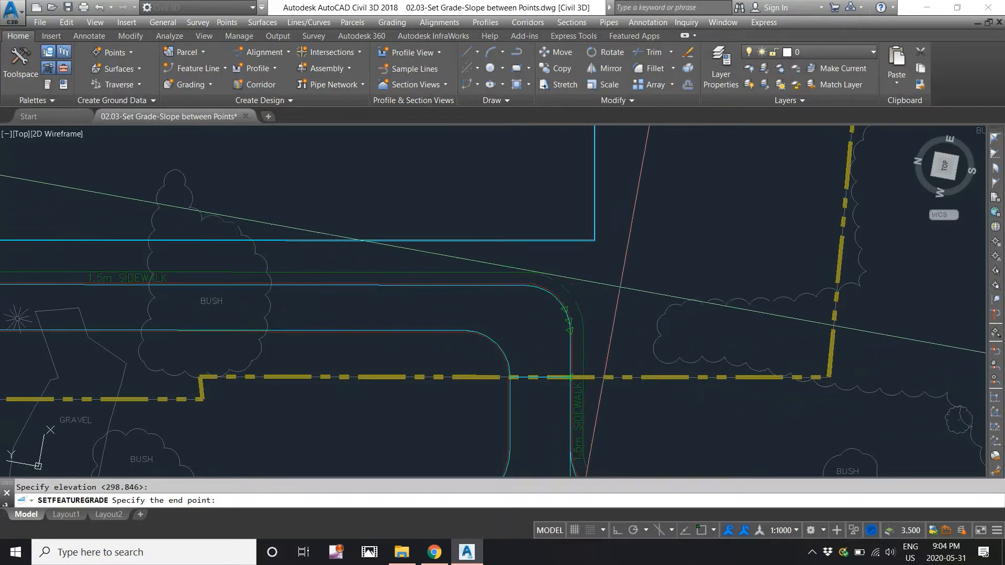
mouse_move(342, 240)
middle_down()
mouse_move(635, 231)
mouse_move(621, 274)
middle_up()
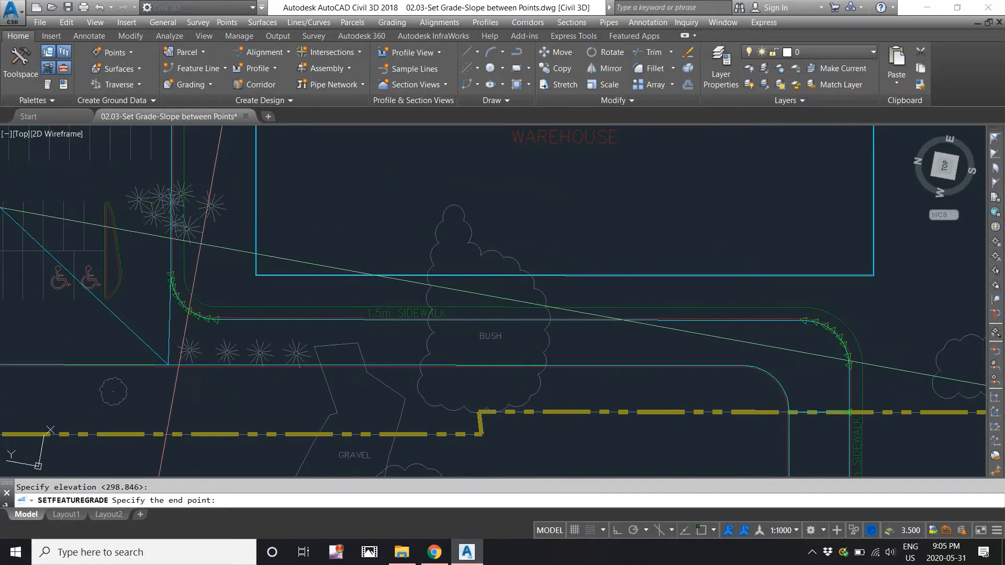
scroll(186, 258, up, 2)
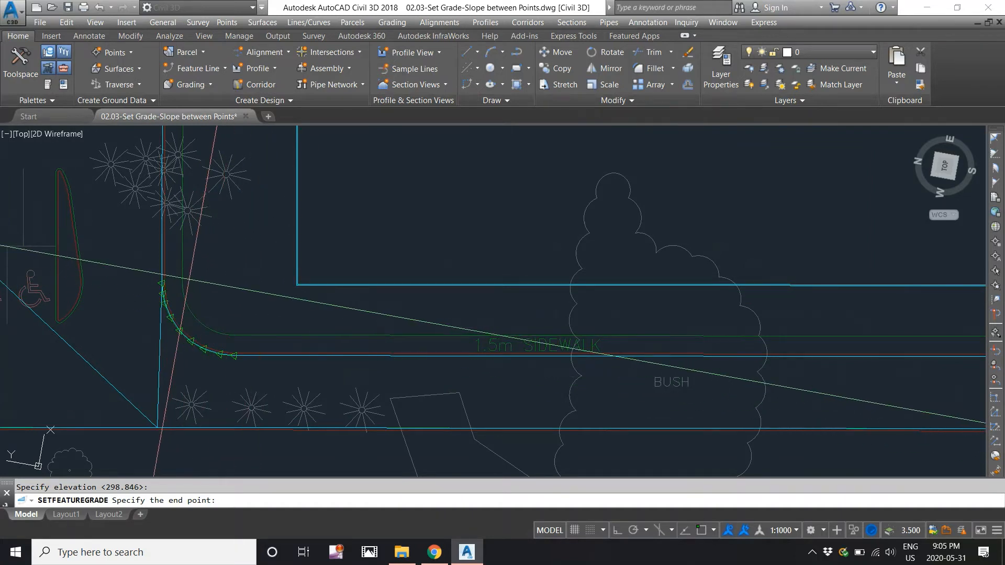
click(189, 279)
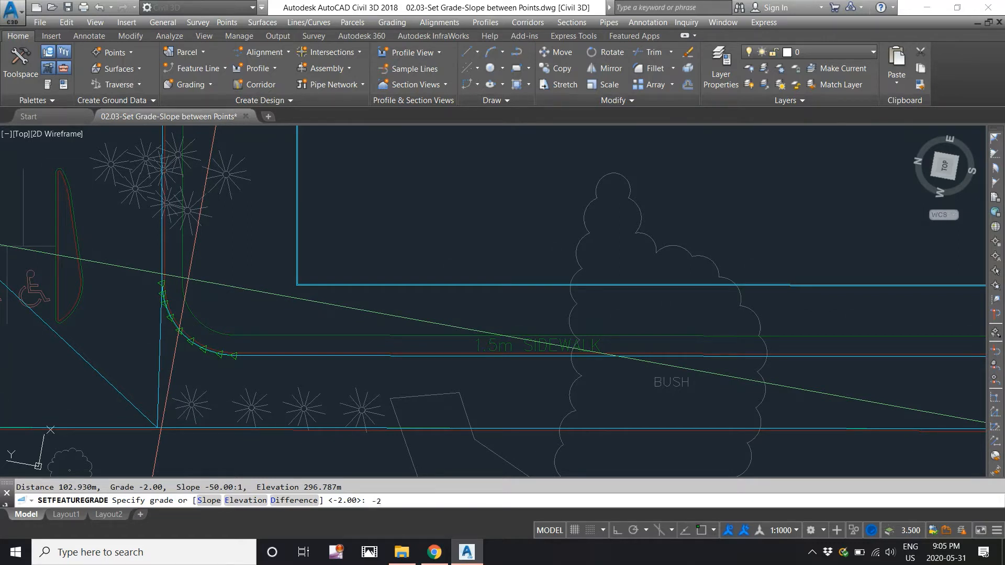
key(Return)
key(Return)
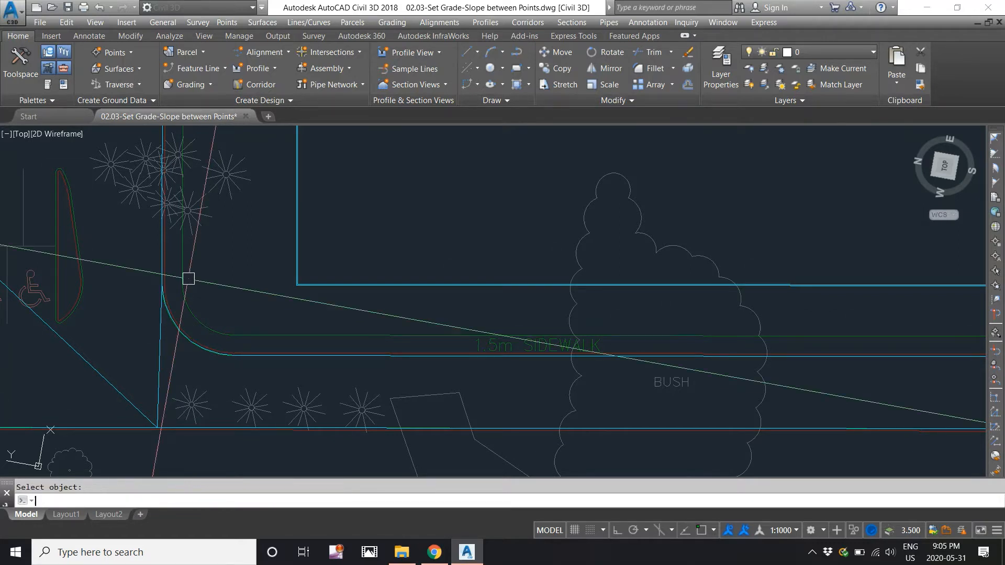
scroll(242, 260, down, 2)
scroll(581, 301, down, 2)
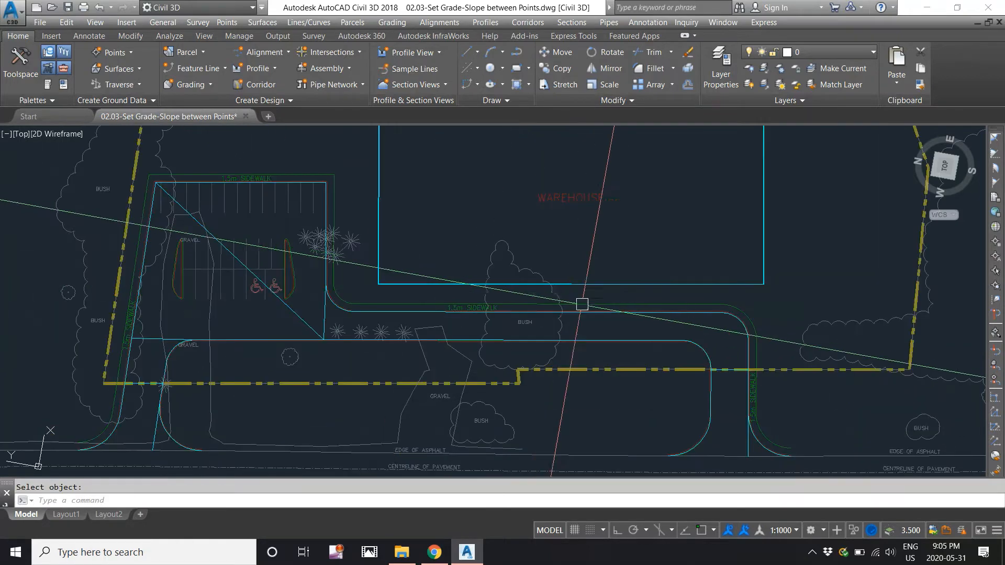
scroll(737, 329, up, 3)
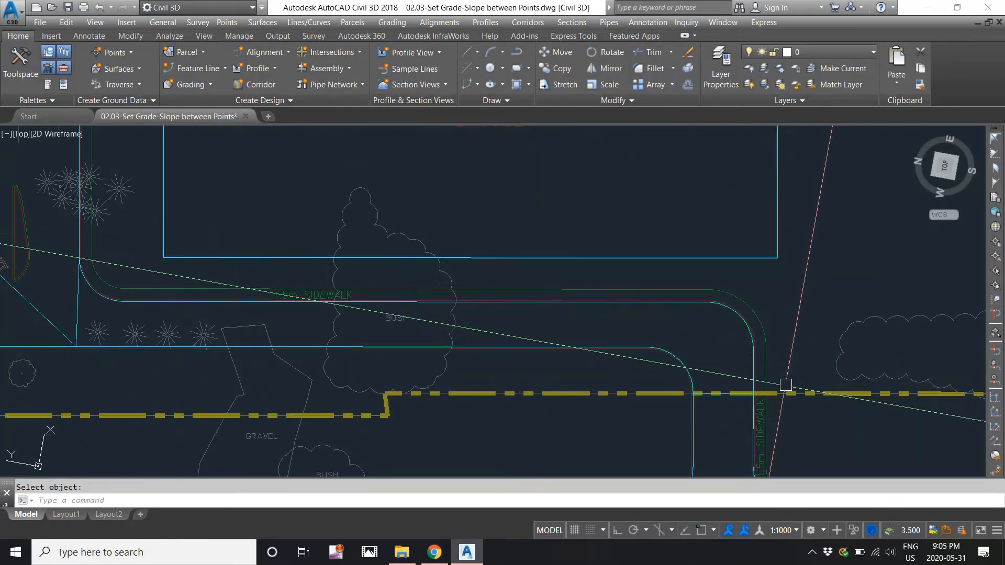
middle_drag(785, 384, 870, 389)
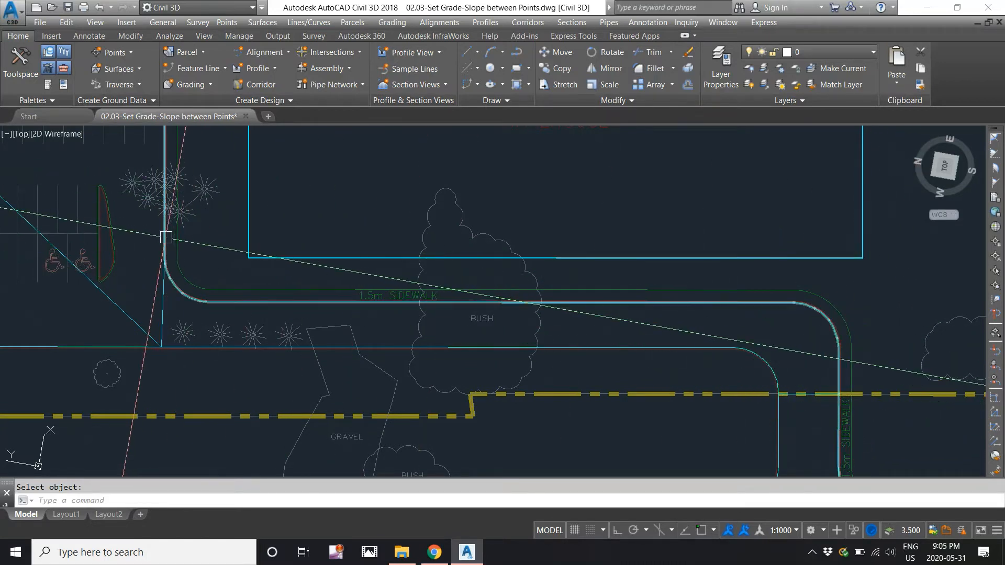
click(383, 23)
mouse_move(462, 138)
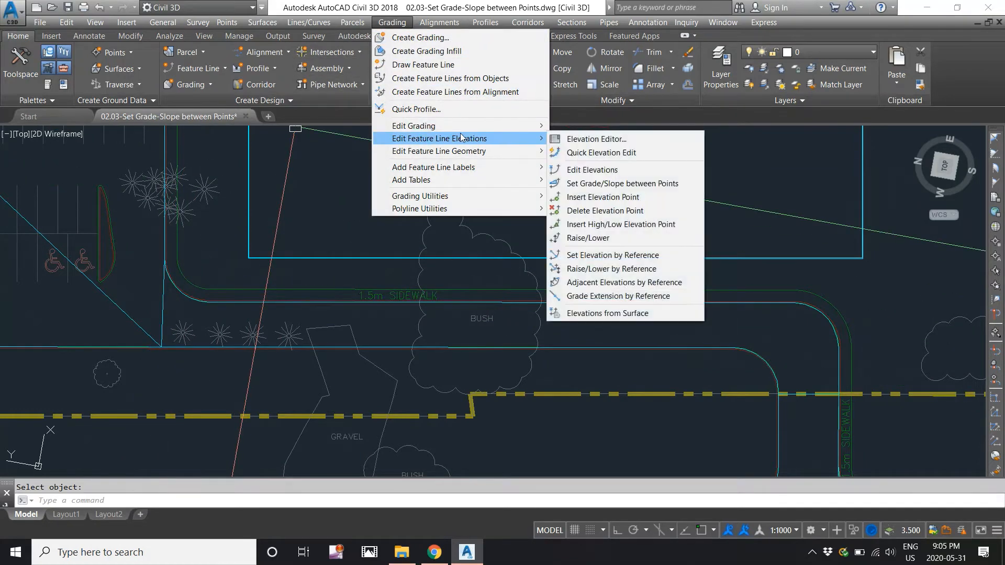
click(585, 152)
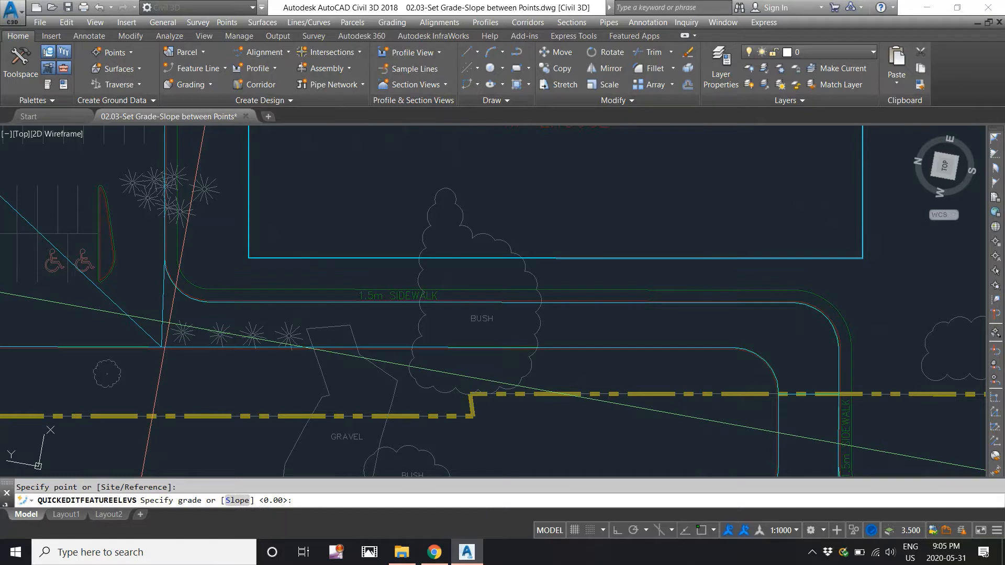
key(Return)
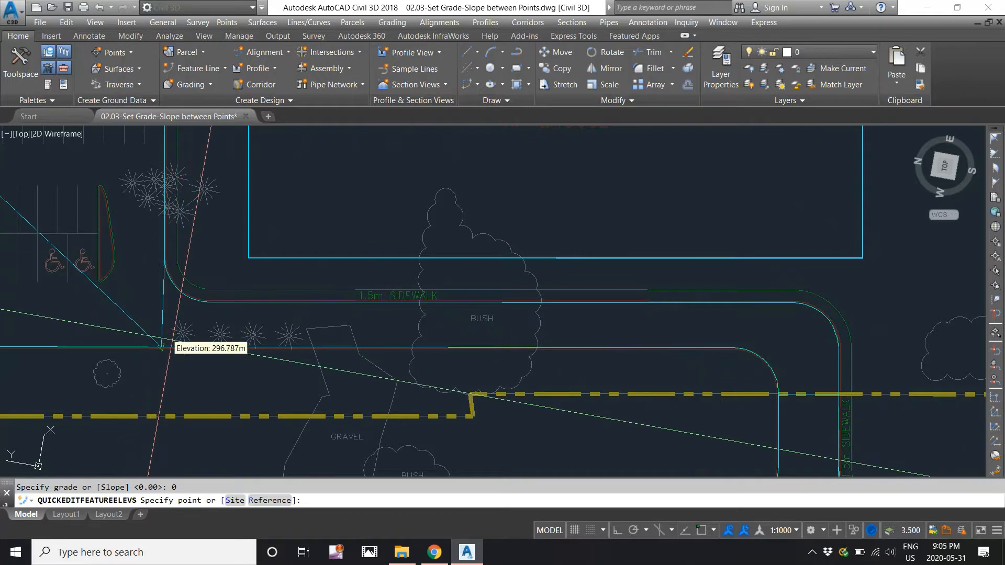
key(Return)
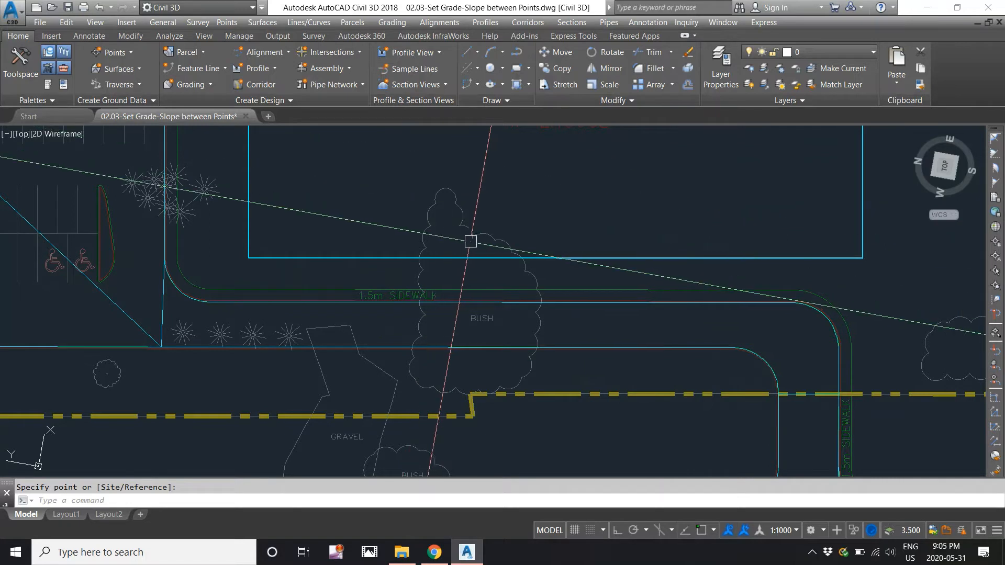
key(Escape)
click(393, 347)
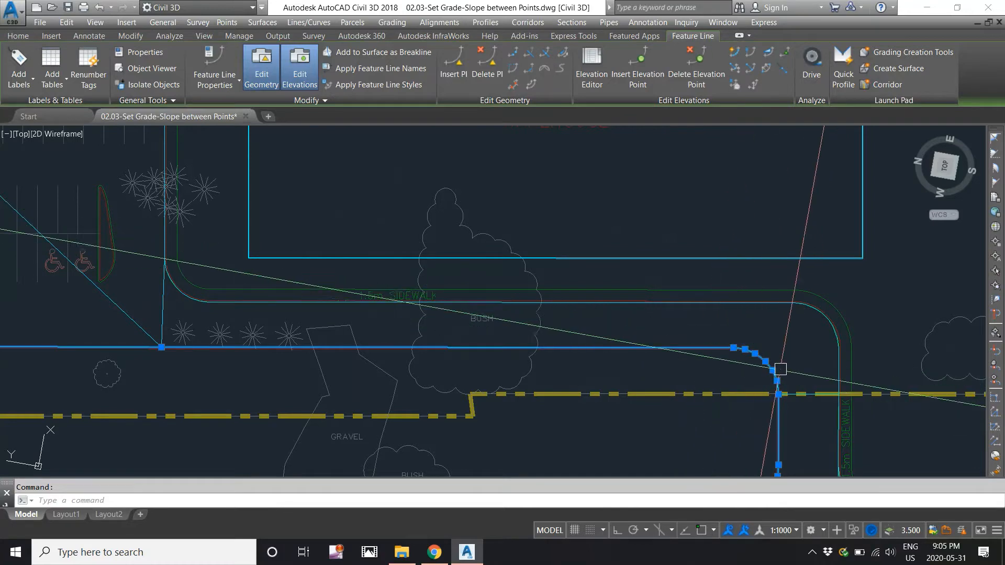
scroll(791, 375, up, 4)
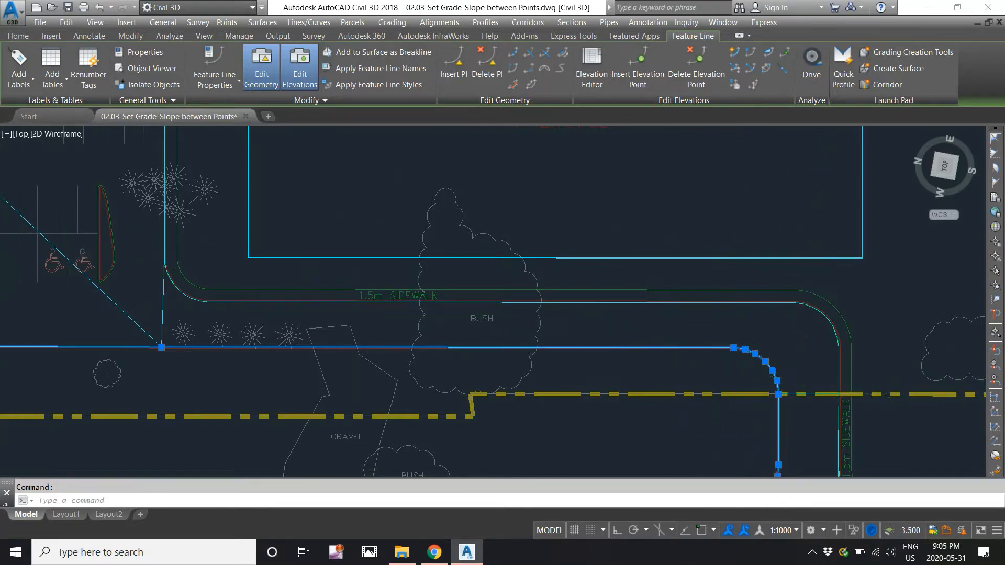
middle_drag(794, 377, 573, 269)
scroll(573, 268, down, 2)
key(Escape)
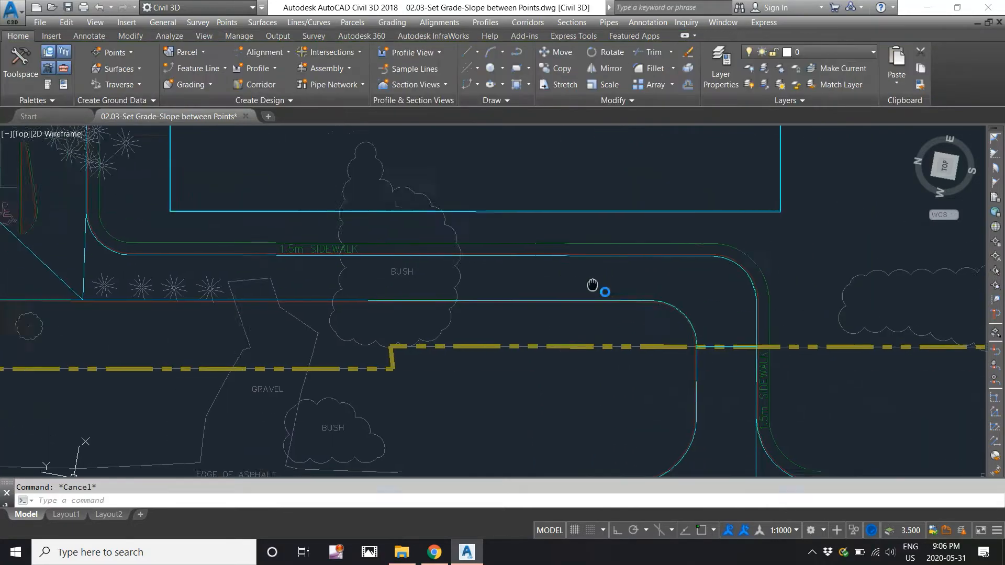
scroll(576, 256, down, 3)
Set a 2.40% grade over 85.920 m of the sidewalk feature line, rising from 296.787 to 298.846 m.
click(392, 22)
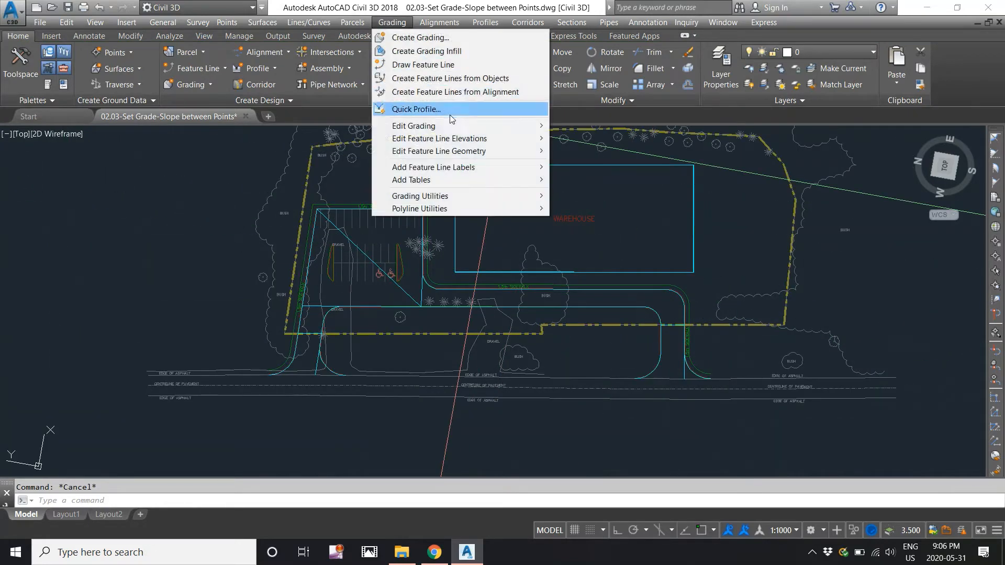
mouse_move(455, 144)
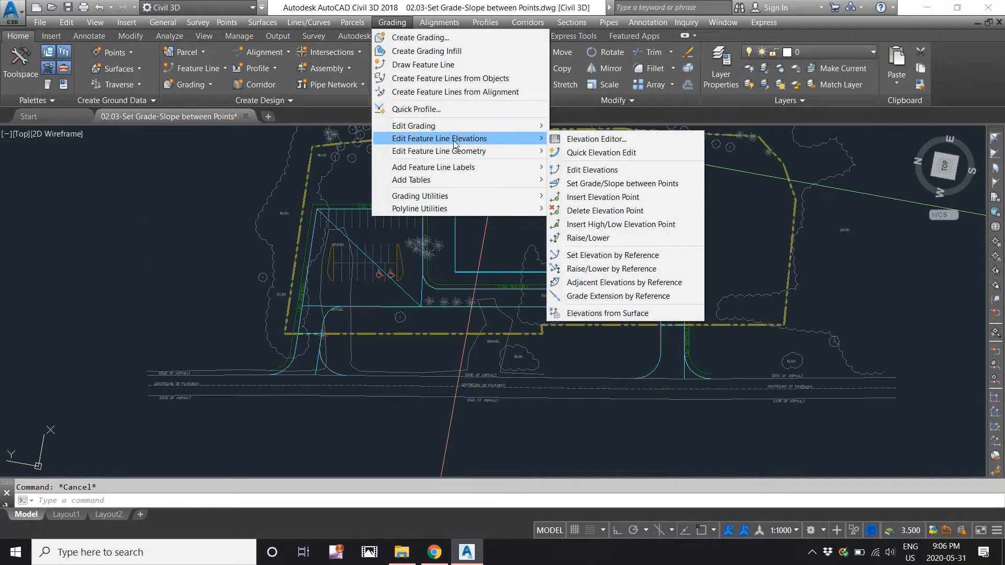
click(623, 183)
scroll(618, 293, up, 2)
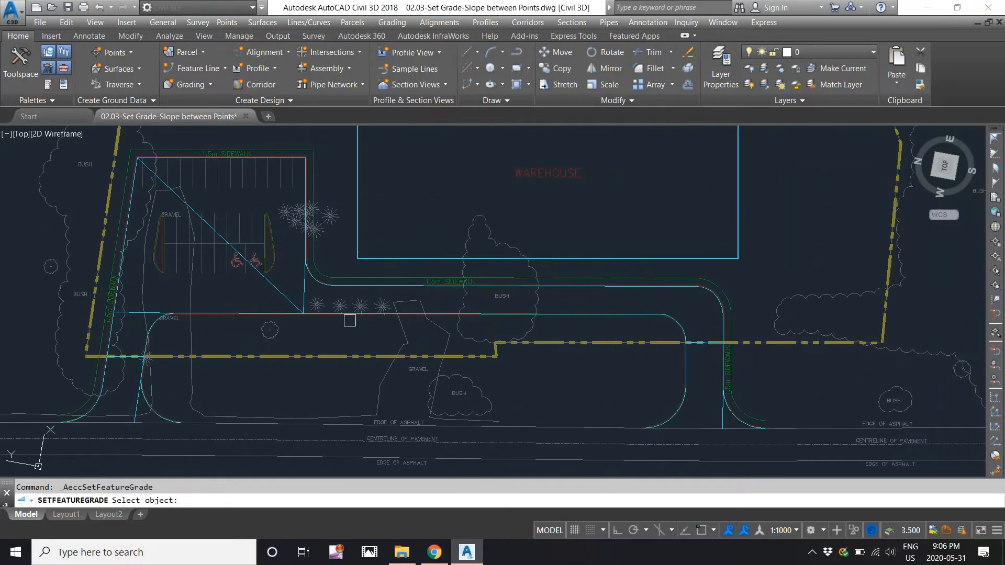
scroll(350, 321, up, 2)
click(320, 310)
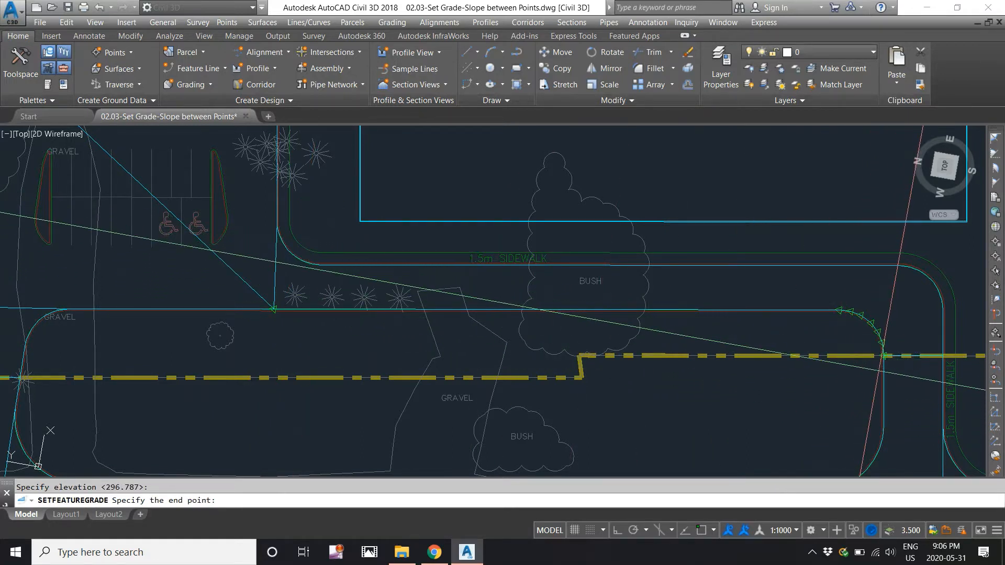
click(879, 370)
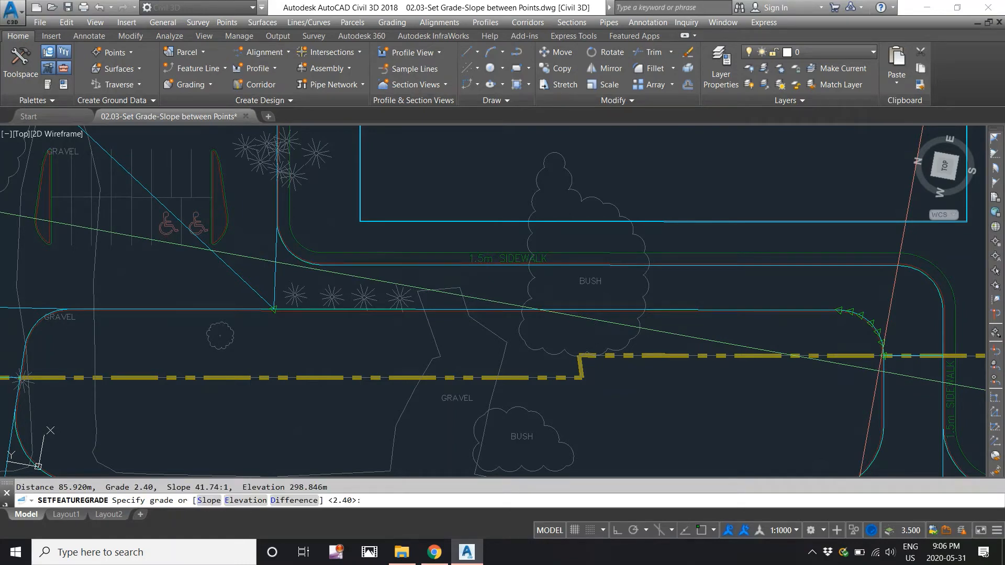
key(Return)
key(Return)
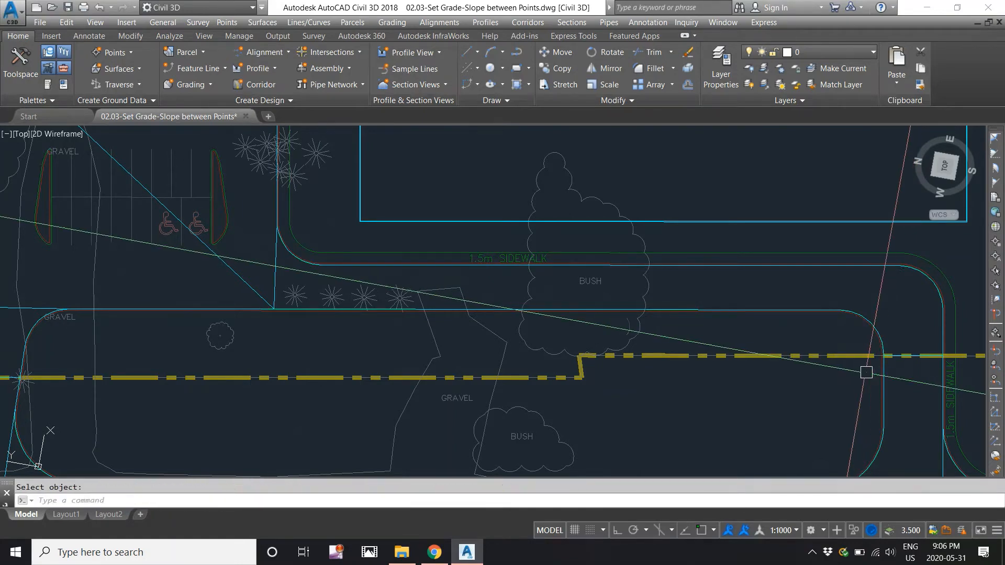
scroll(864, 370, down, 4)
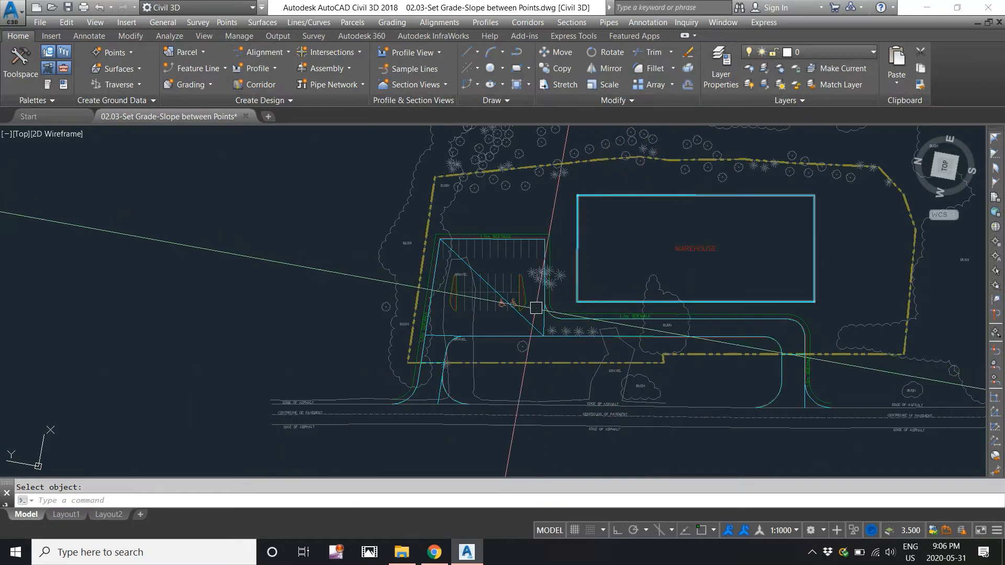
Start a grade on the parking lot feature line where the lot meets the sidewalk.
scroll(534, 299, up, 2)
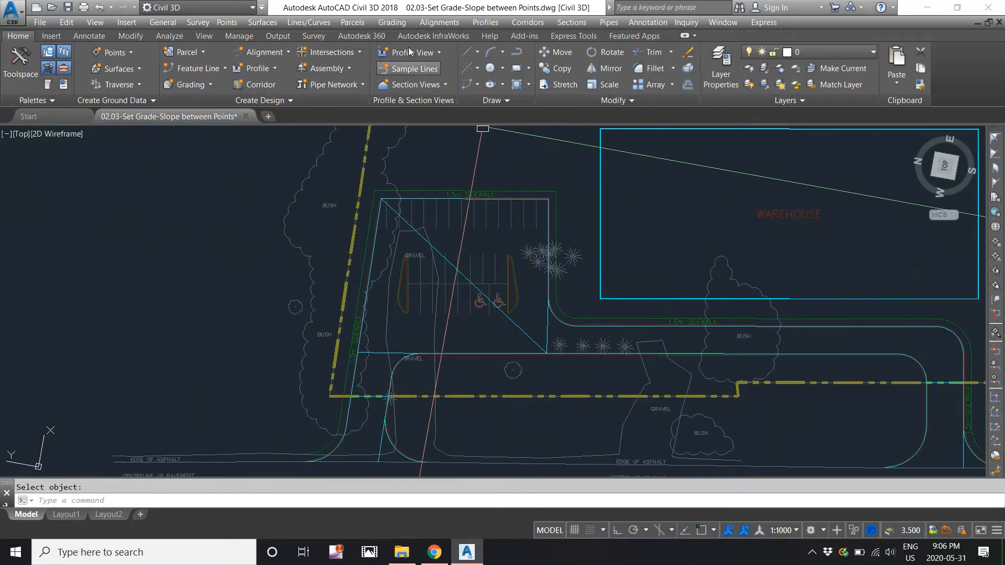
click(402, 23)
mouse_move(457, 139)
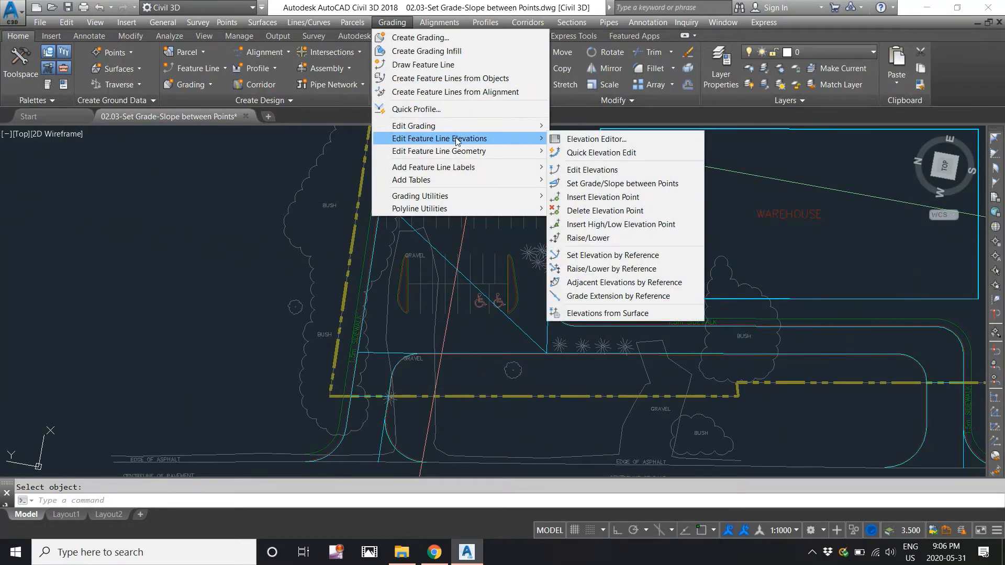
click(576, 183)
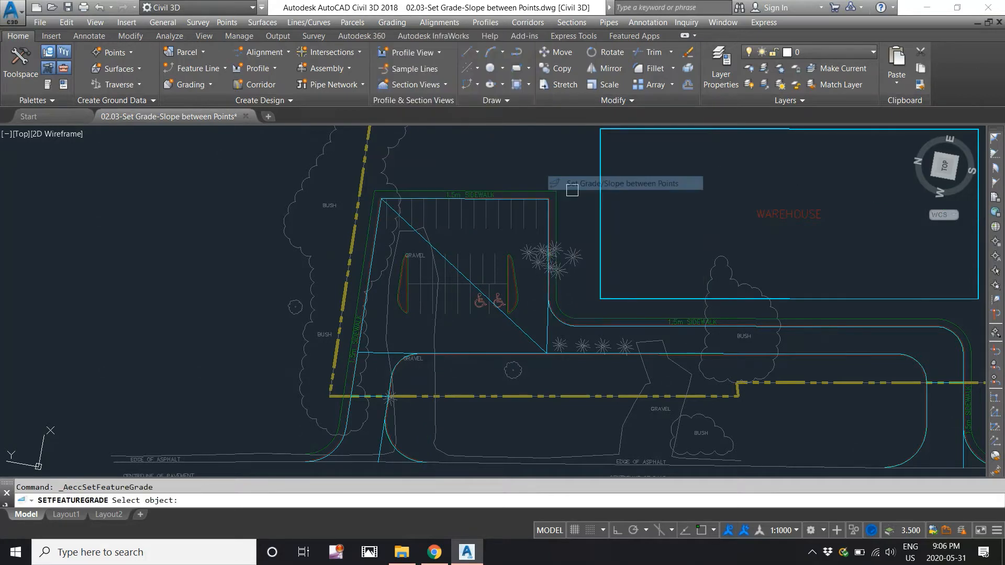
click(547, 222)
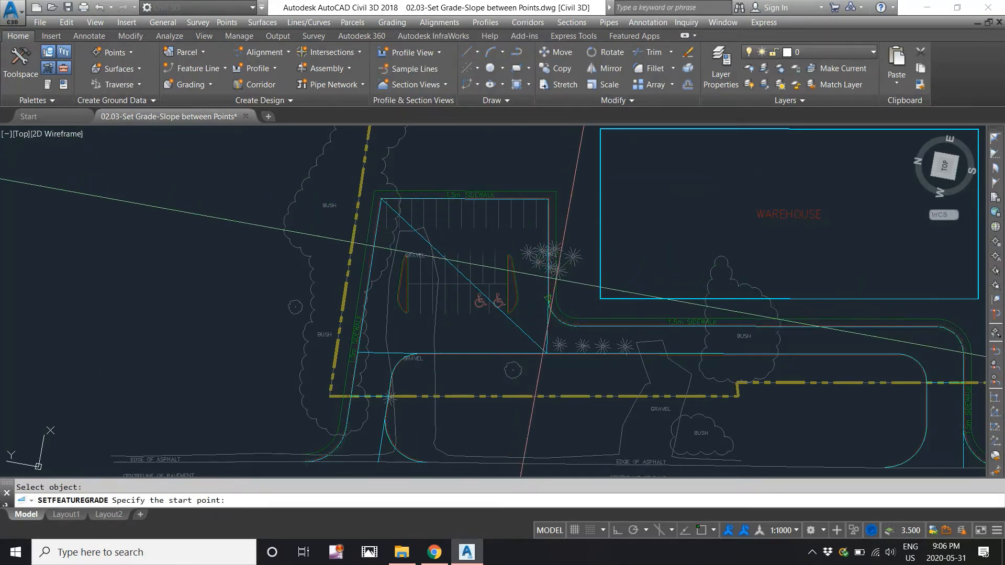
scroll(559, 287, up, 4)
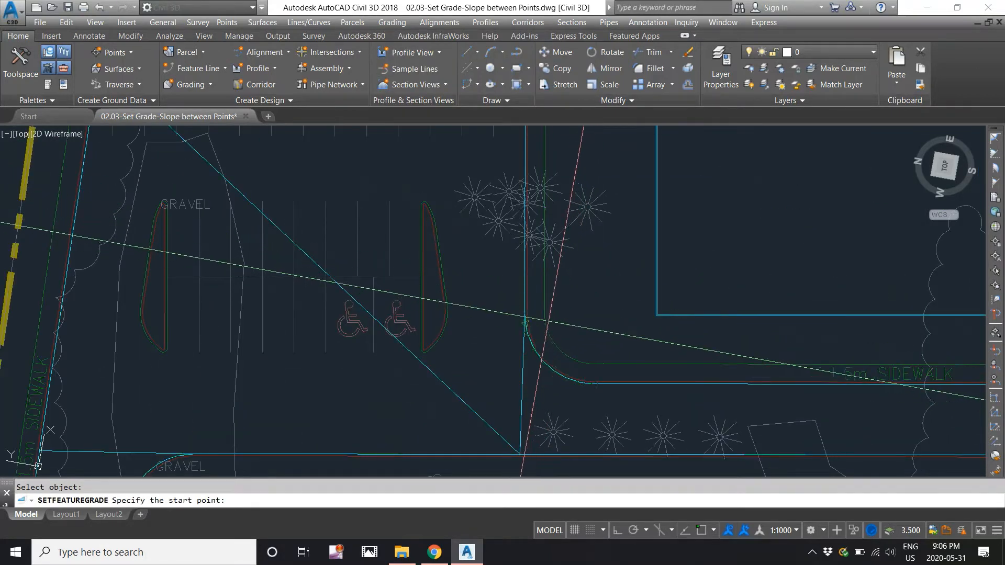
scroll(542, 304, up, 2)
scroll(540, 306, up, 2)
click(522, 313)
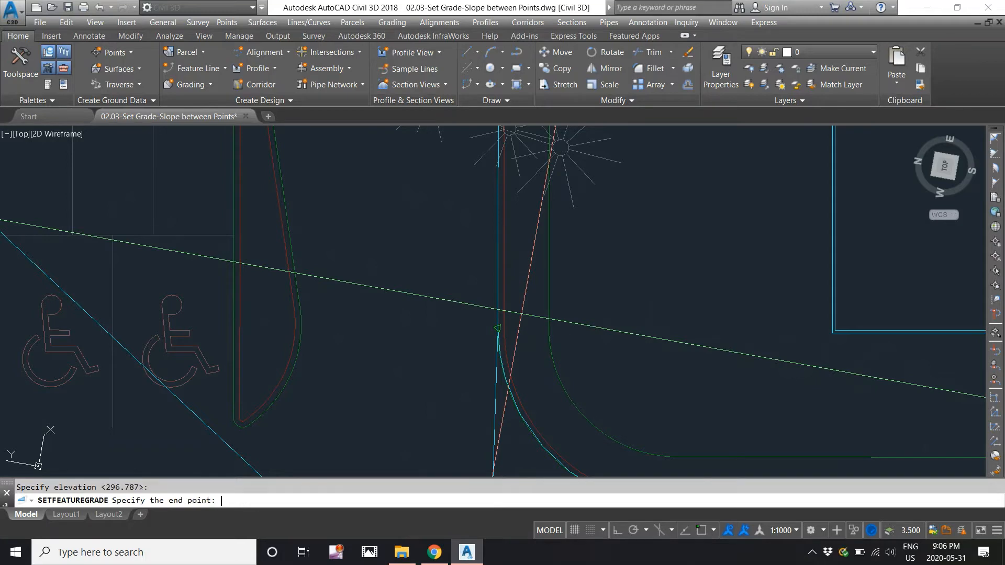
Grade it at -2% over 57.811 m to the lot's top-left corner, reaching 295.631 m.
scroll(532, 303, down, 5)
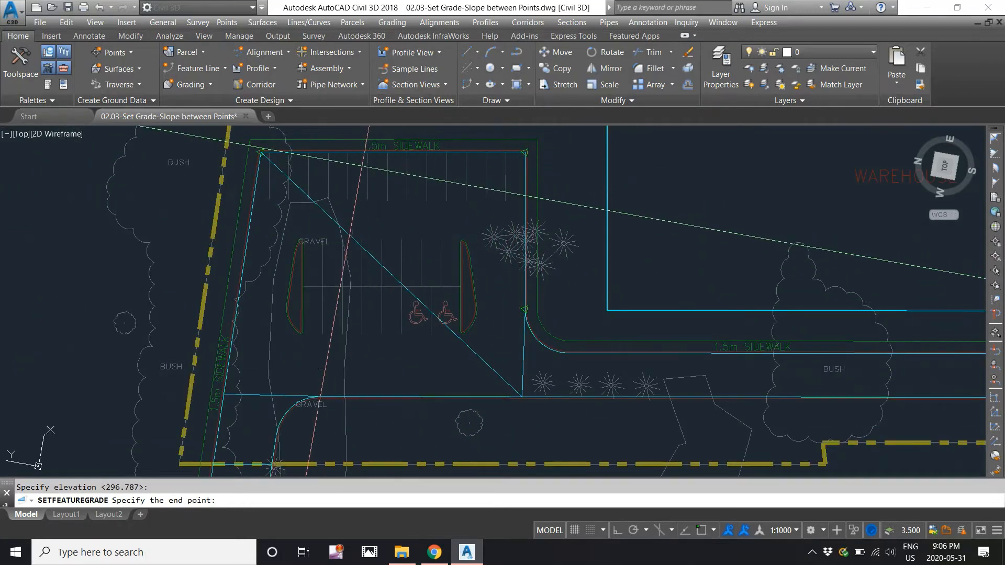
scroll(328, 156, up, 3)
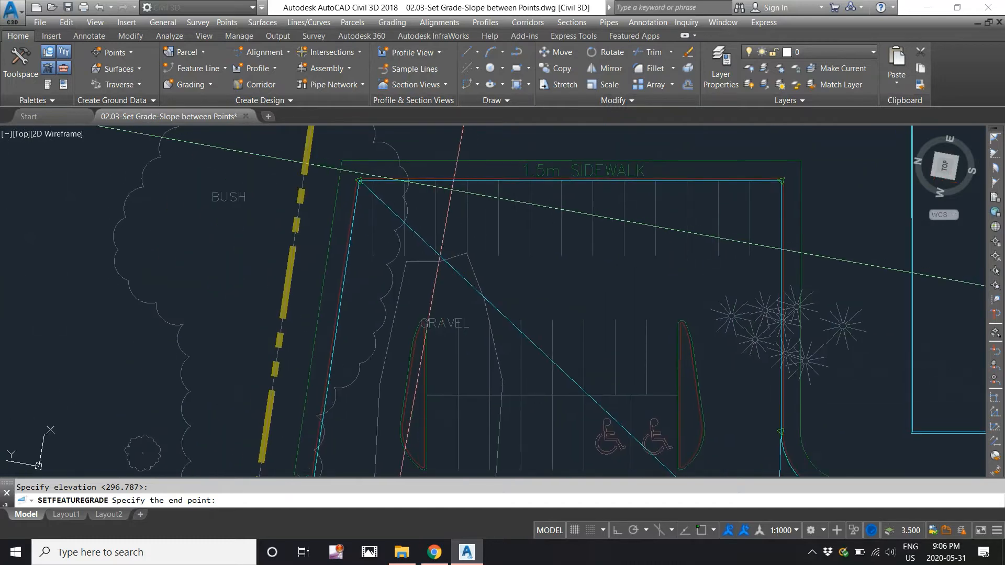
click(382, 185)
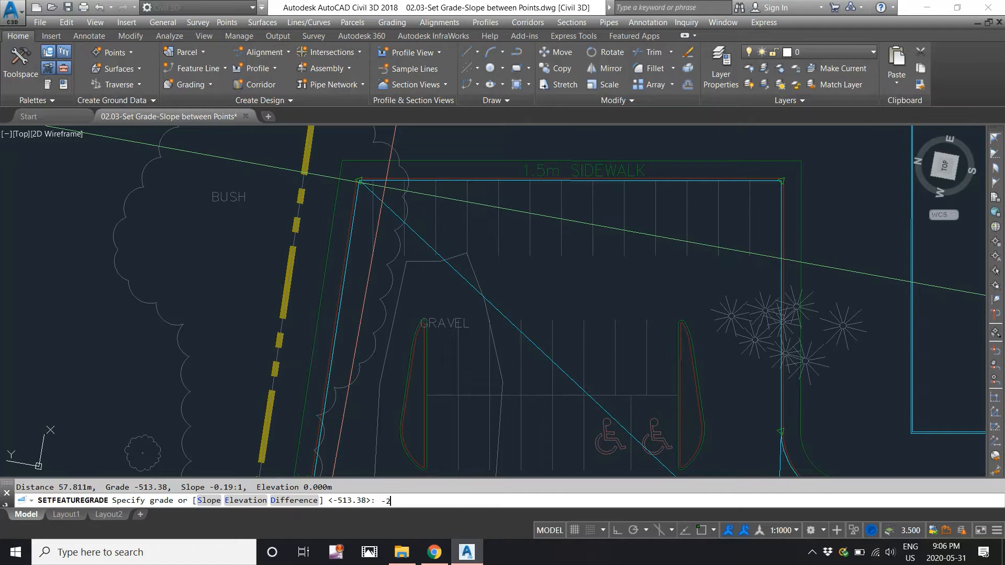
key(Return)
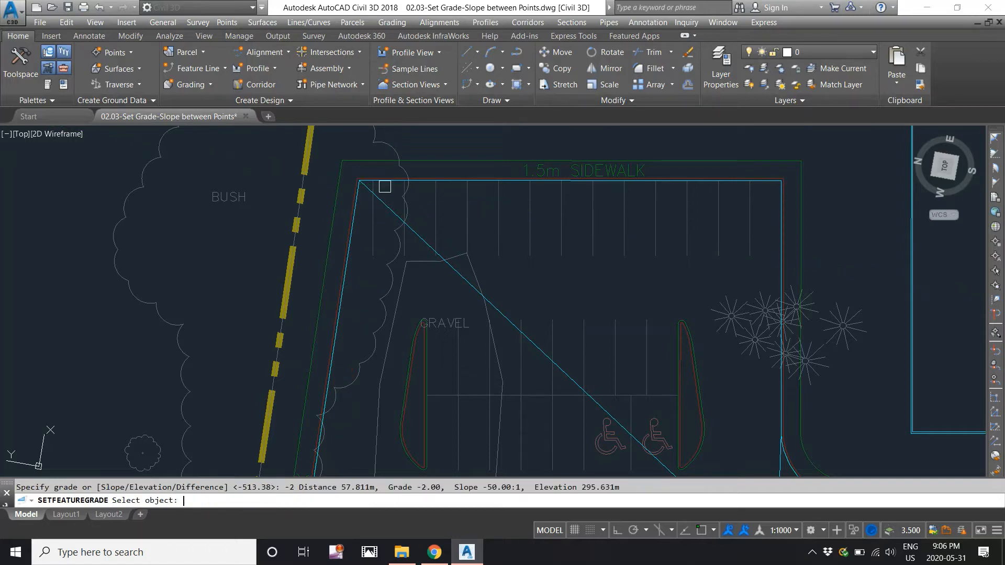
key(Return)
scroll(386, 185, down, 4)
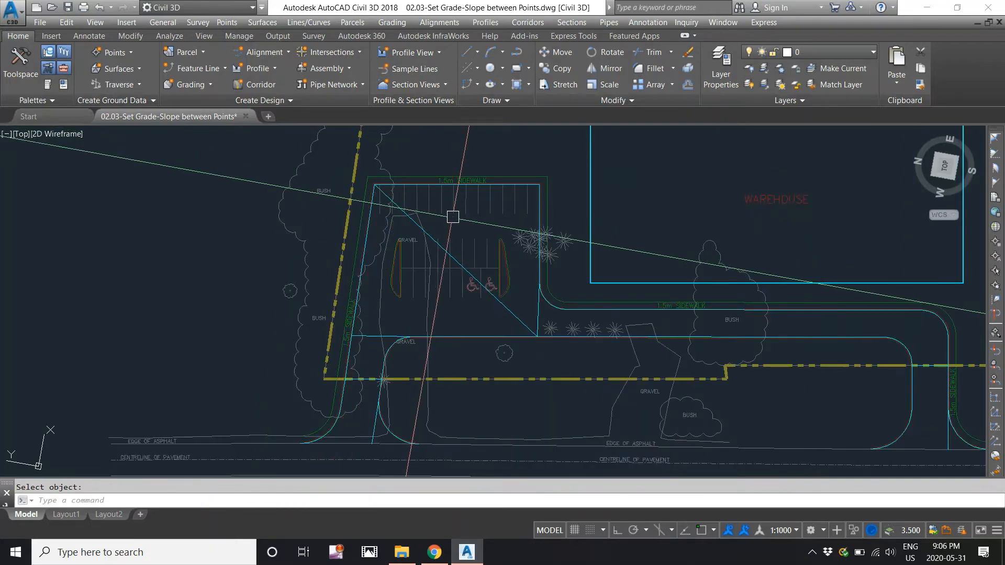
click(402, 26)
mouse_move(454, 140)
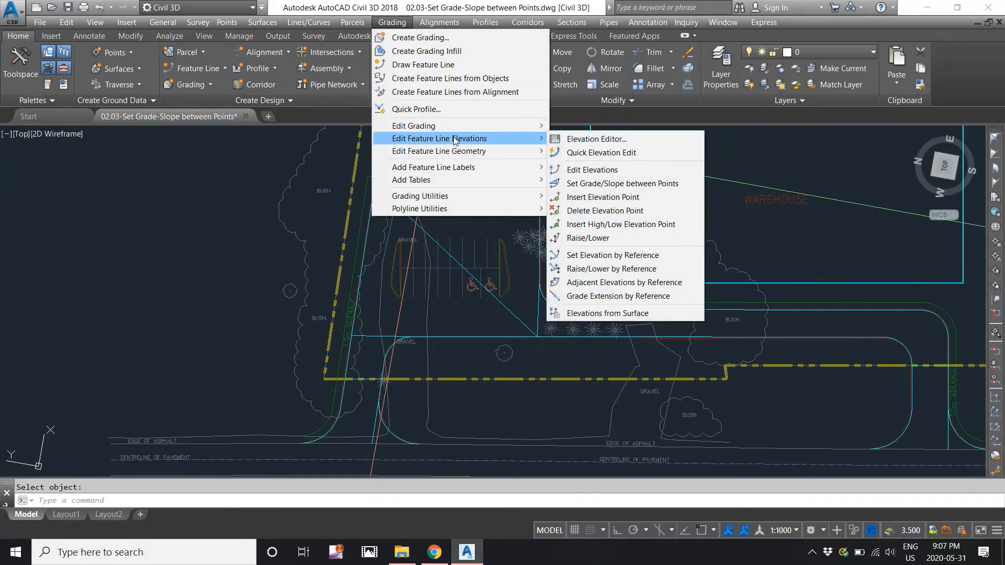
click(587, 153)
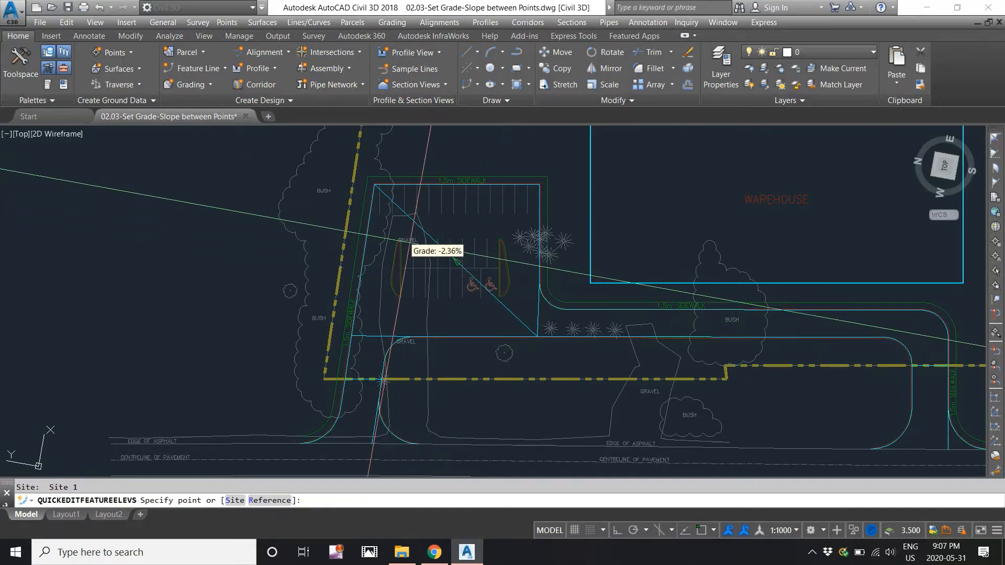
click(410, 242)
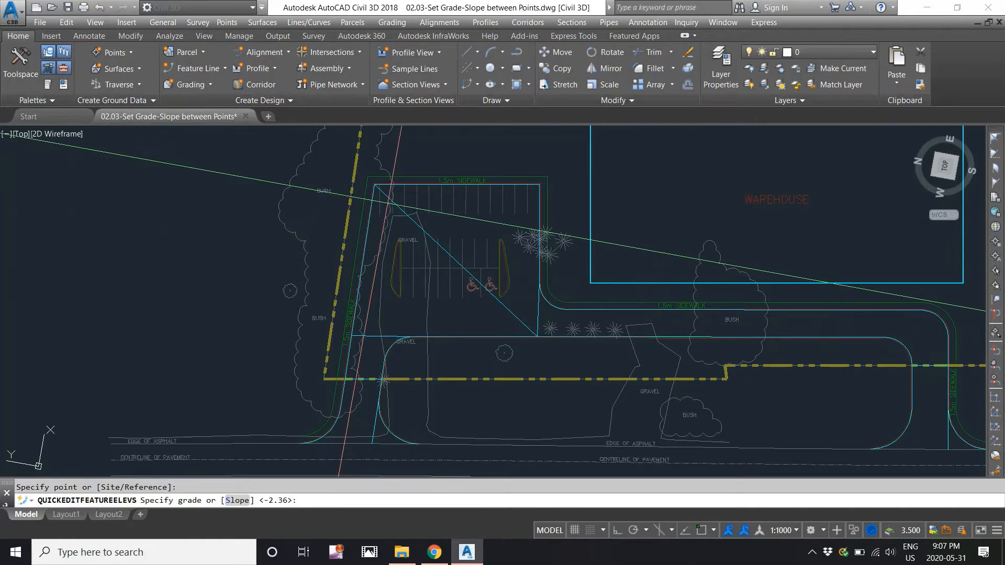
scroll(391, 202, up, 2)
key(Return)
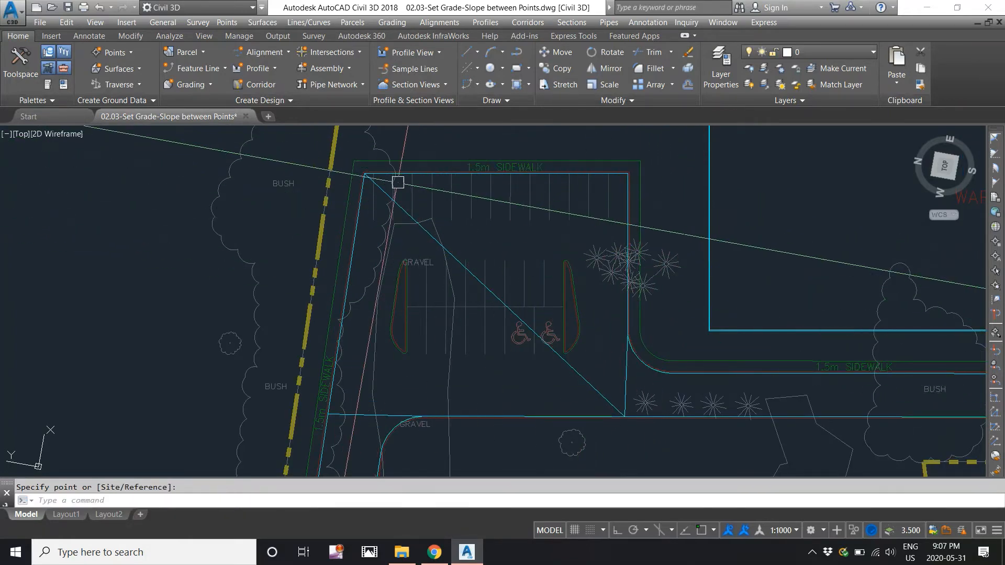
right_click(411, 209)
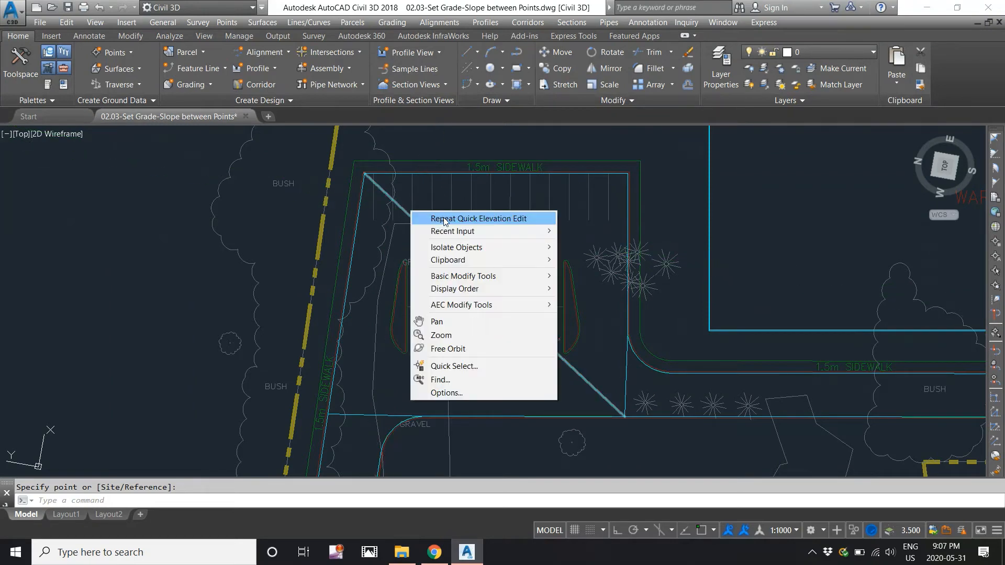
click(460, 217)
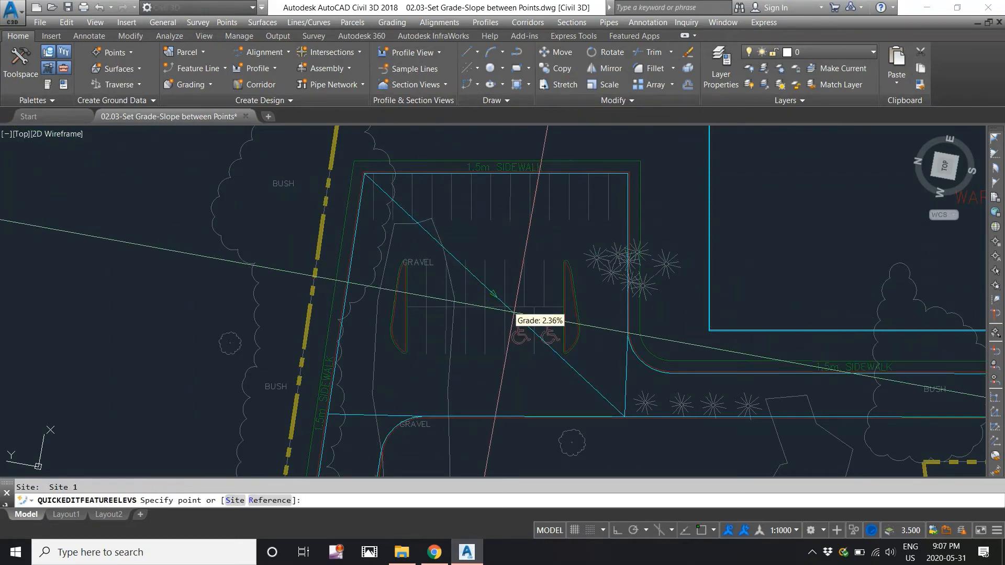
scroll(361, 272, down, 3)
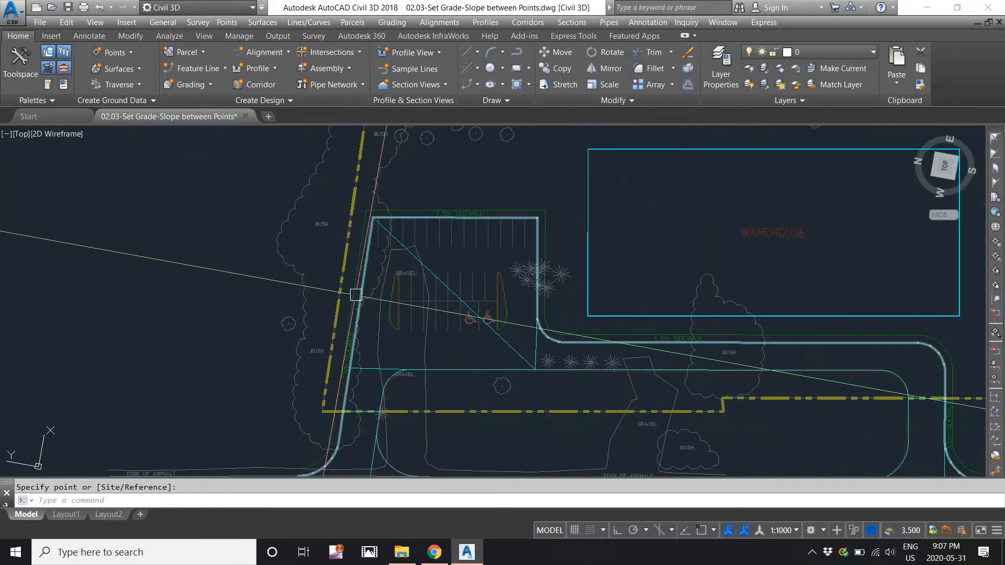
Grade the lot's left edge at -1.38% over 43.308 m, from 296.229 to 295.631 m.
click(392, 25)
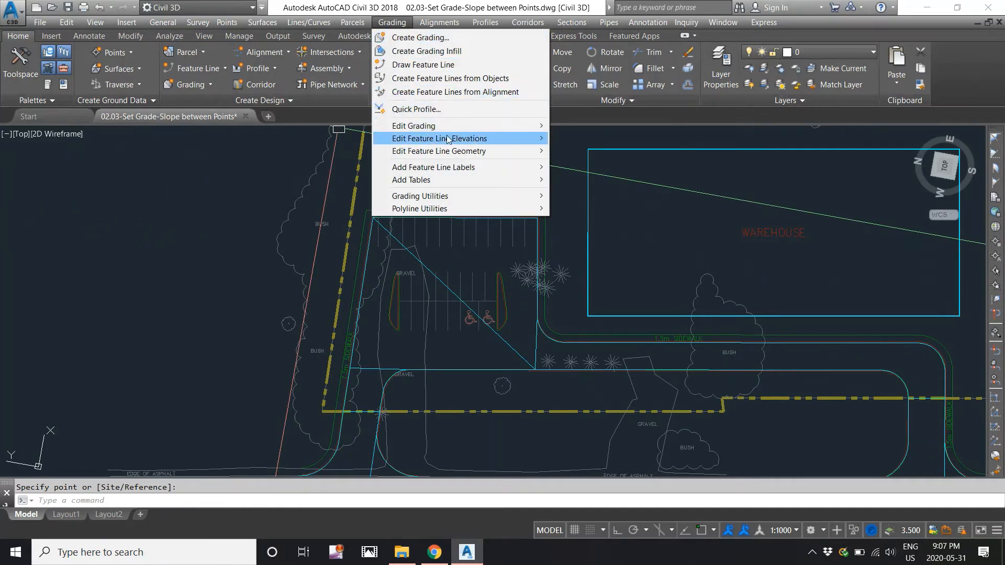
mouse_move(448, 140)
click(576, 183)
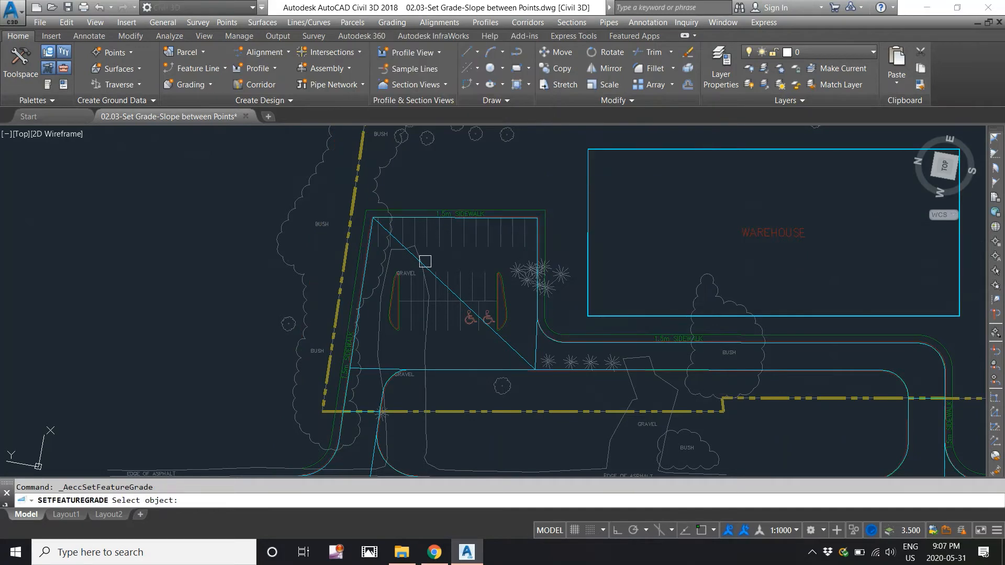
click(347, 389)
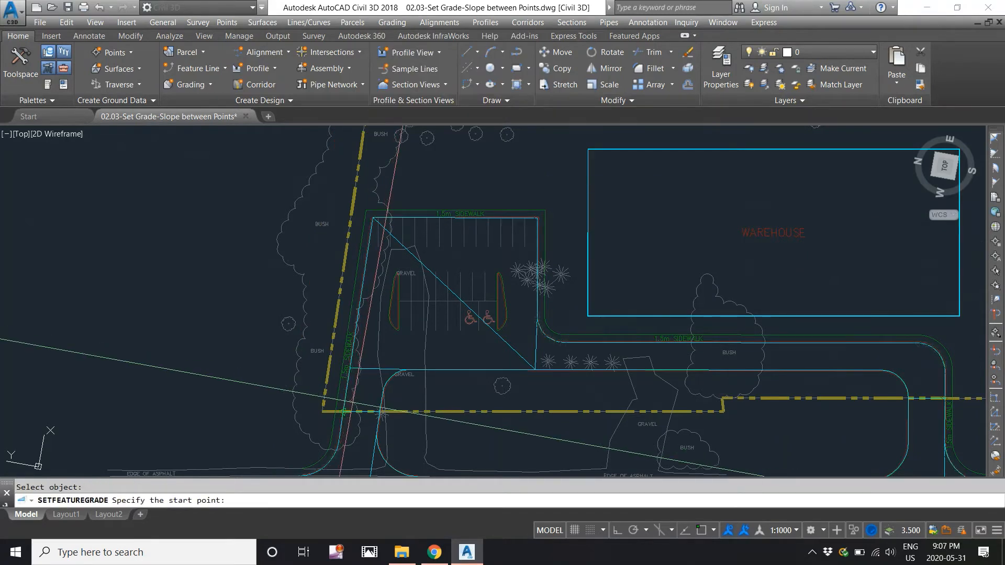
key(Return)
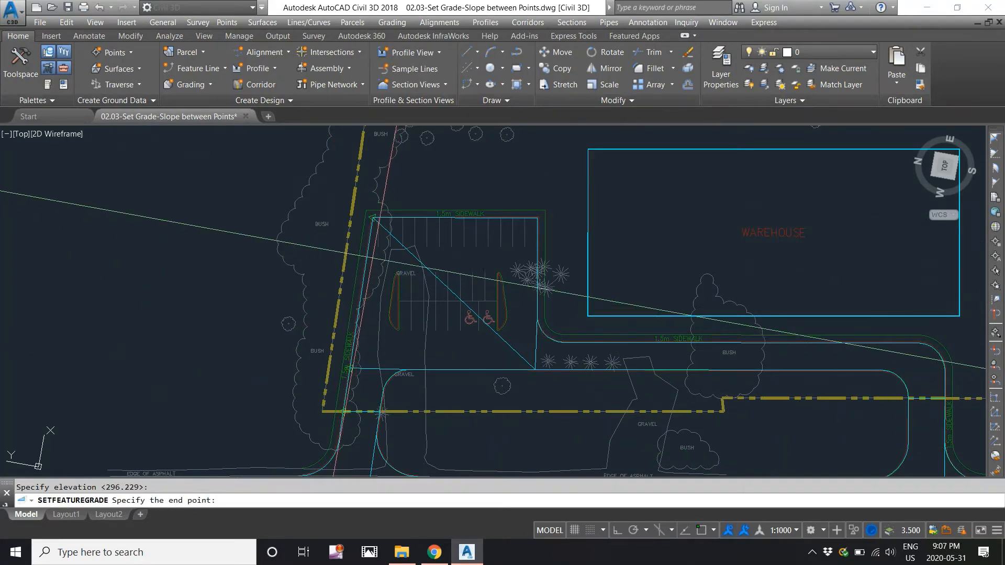
scroll(382, 231, up, 2)
click(380, 230)
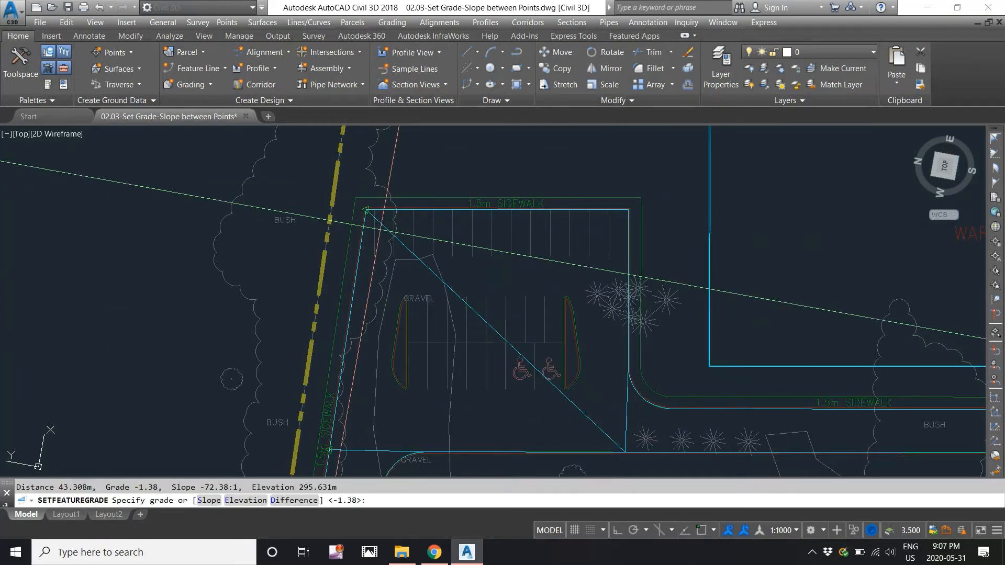
middle_drag(380, 230, 344, 143)
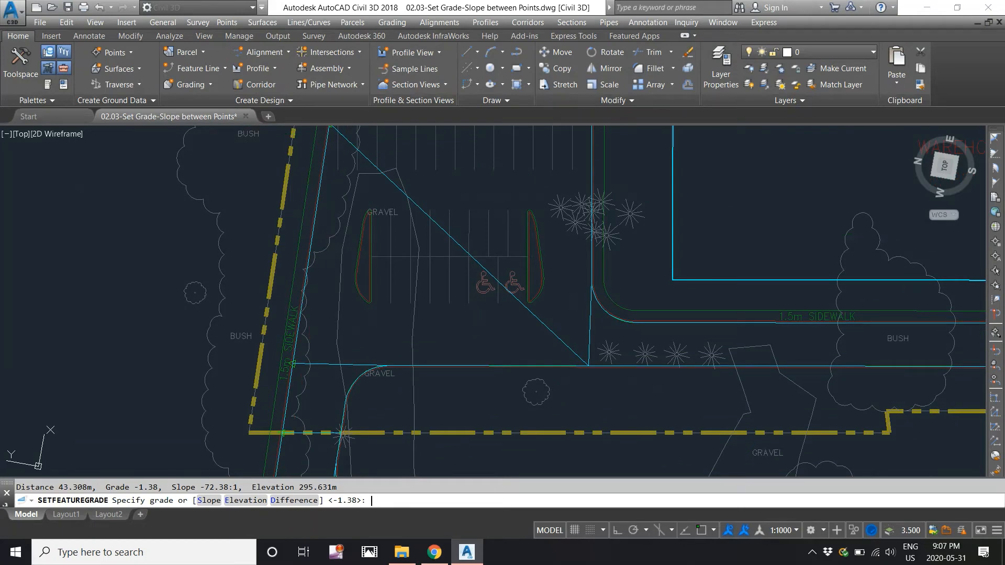
key(Return)
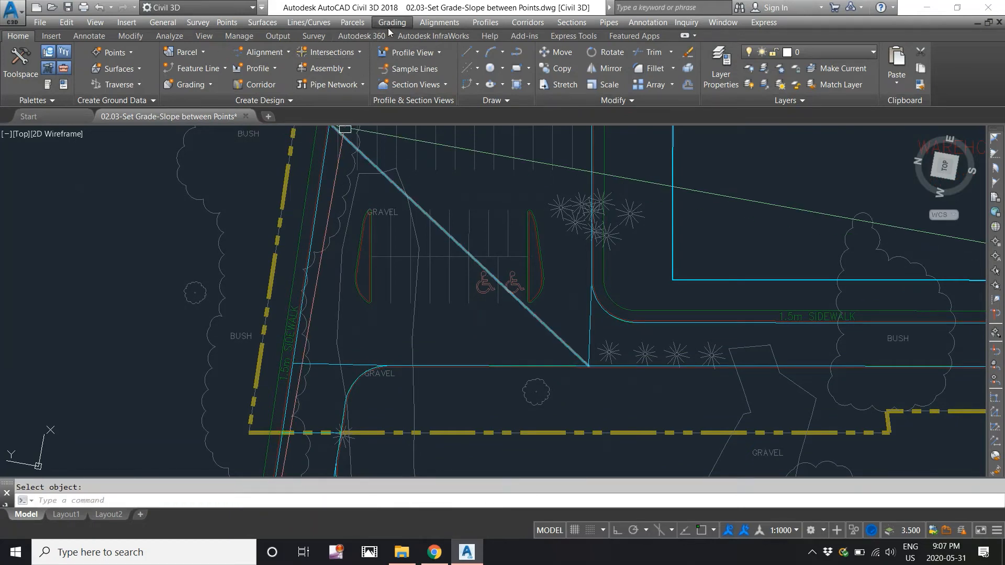
Quick-edit the gravel-edge feature line below the parking lot with grades of 1% and 1.5%.
click(392, 23)
mouse_move(446, 140)
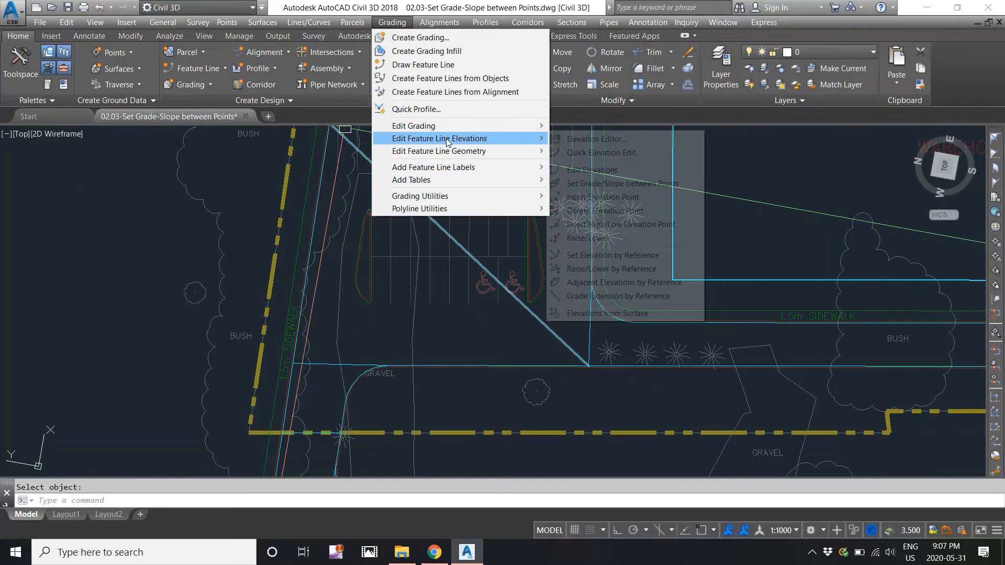
click(574, 153)
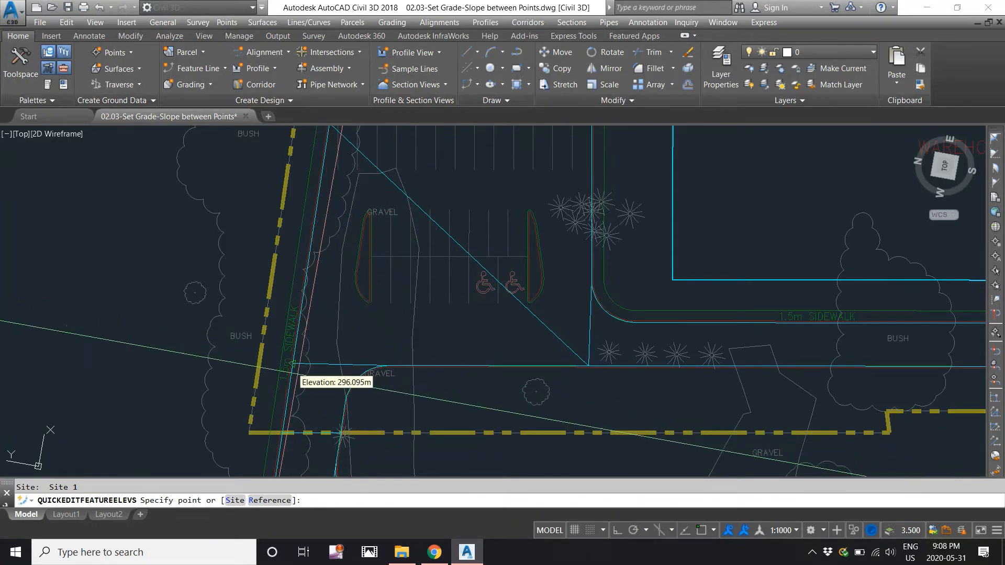
scroll(330, 367, up, 3)
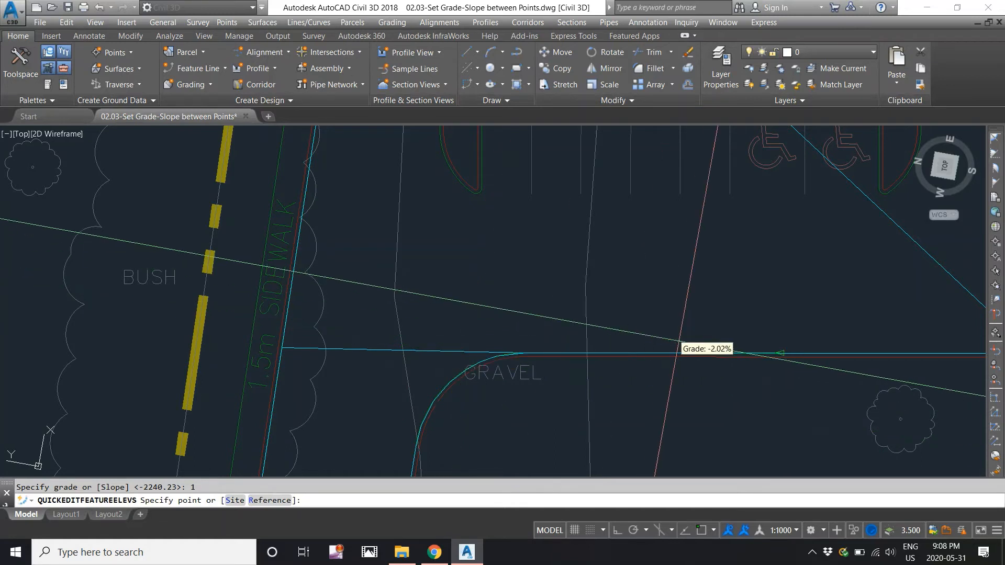
middle_drag(681, 343, 516, 352)
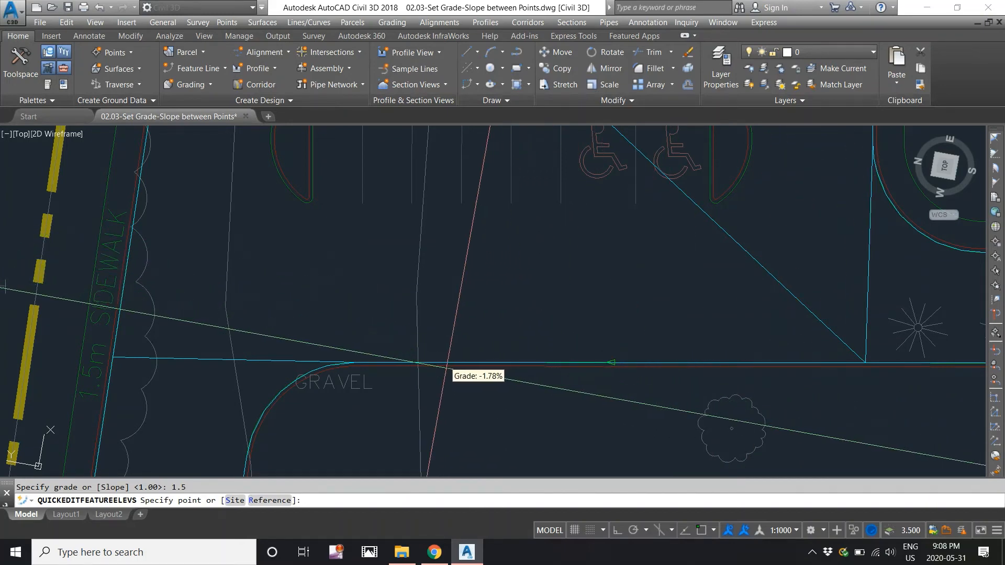
click(389, 364)
middle_drag(388, 364, 447, 274)
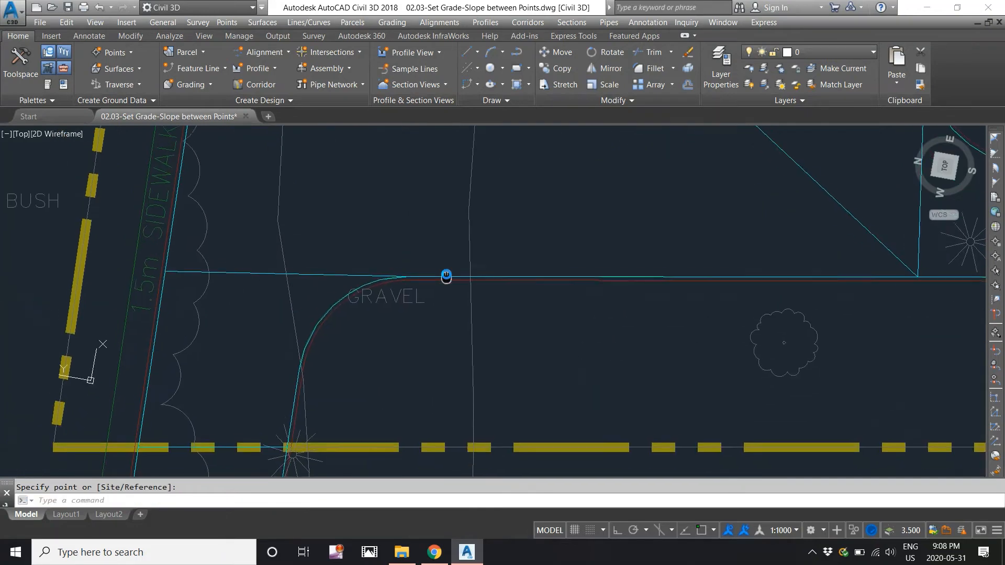
Apply a constant 0.51 grade between two points on the curved gravel feature line.
right_click(402, 248)
click(402, 248)
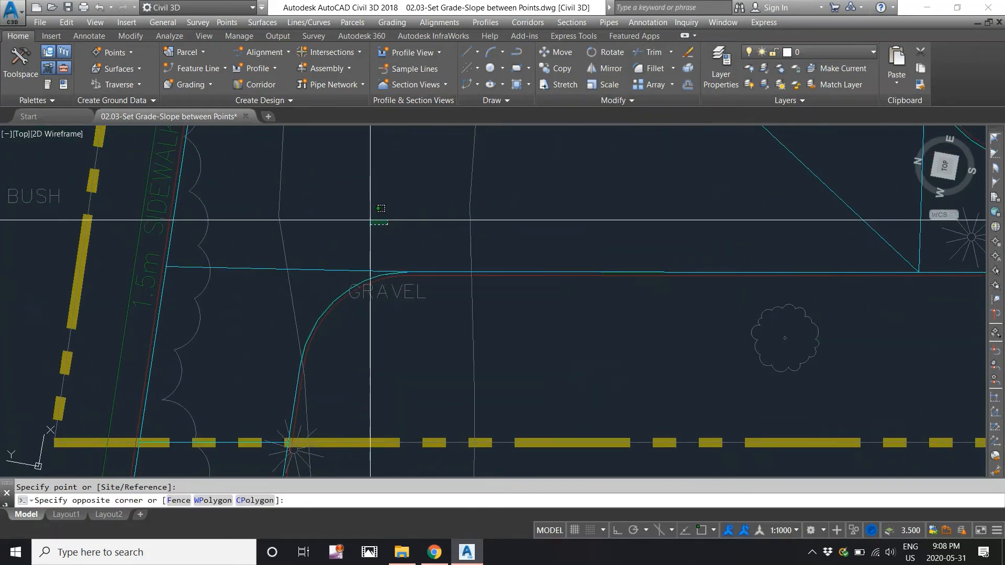
click(395, 23)
mouse_move(426, 138)
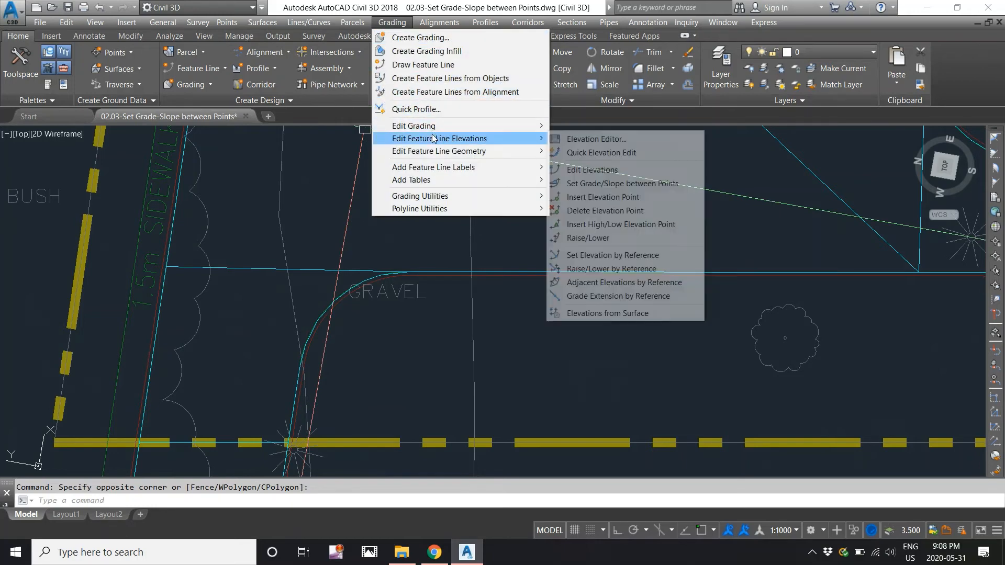
click(595, 182)
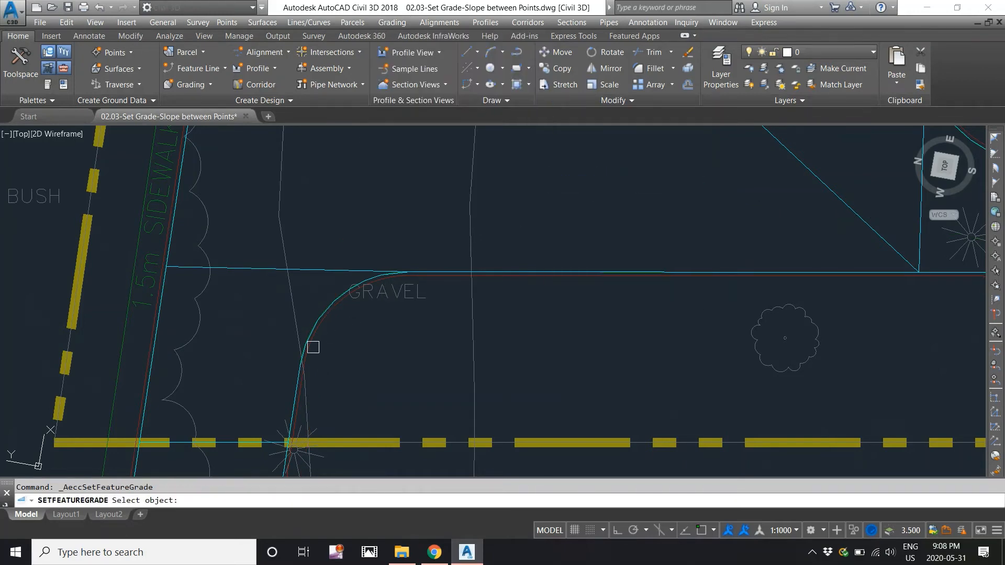
click(302, 360)
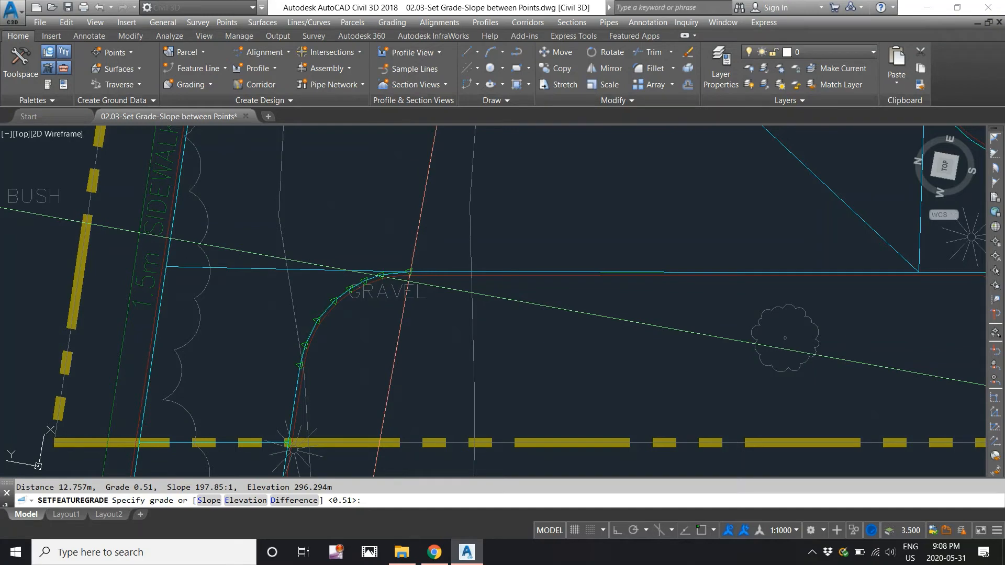
key(Return)
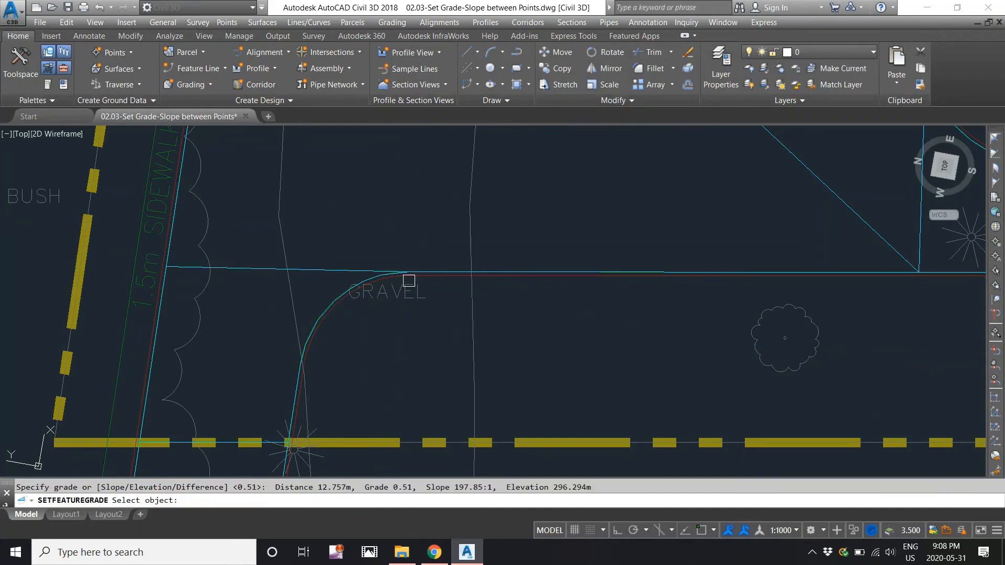
Pan and zoom around the parking area back to the gravel corner by the sidewalk.
scroll(409, 281, down, 5)
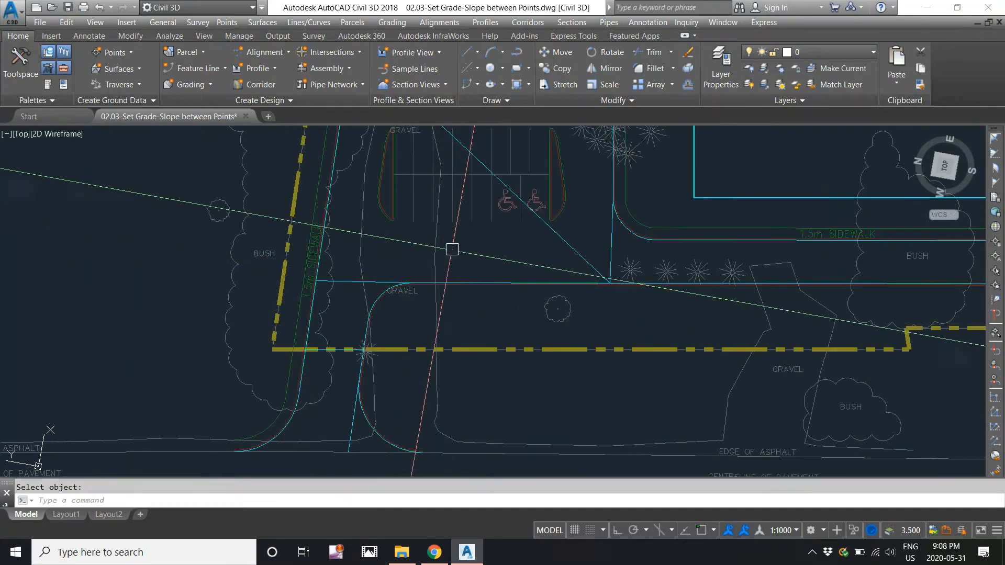
middle_drag(451, 250, 418, 320)
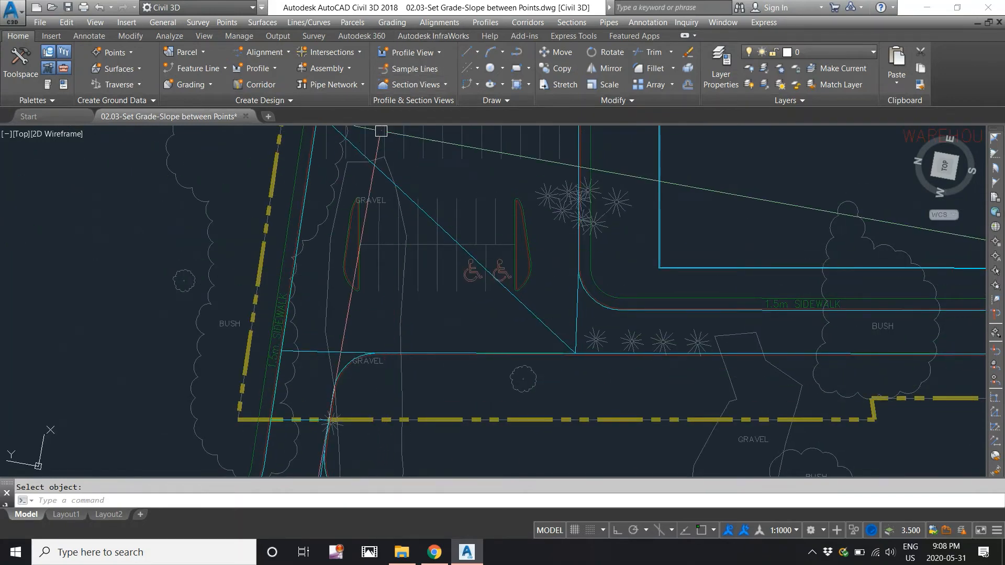
middle_drag(328, 384, 313, 339)
scroll(314, 340, up, 2)
scroll(314, 382, down, 2)
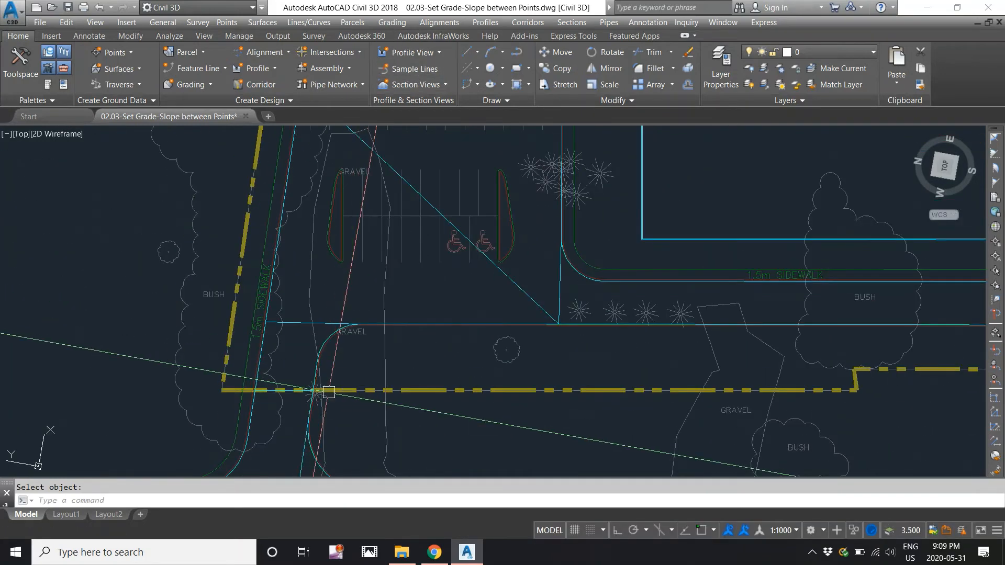
middle_drag(487, 274, 480, 362)
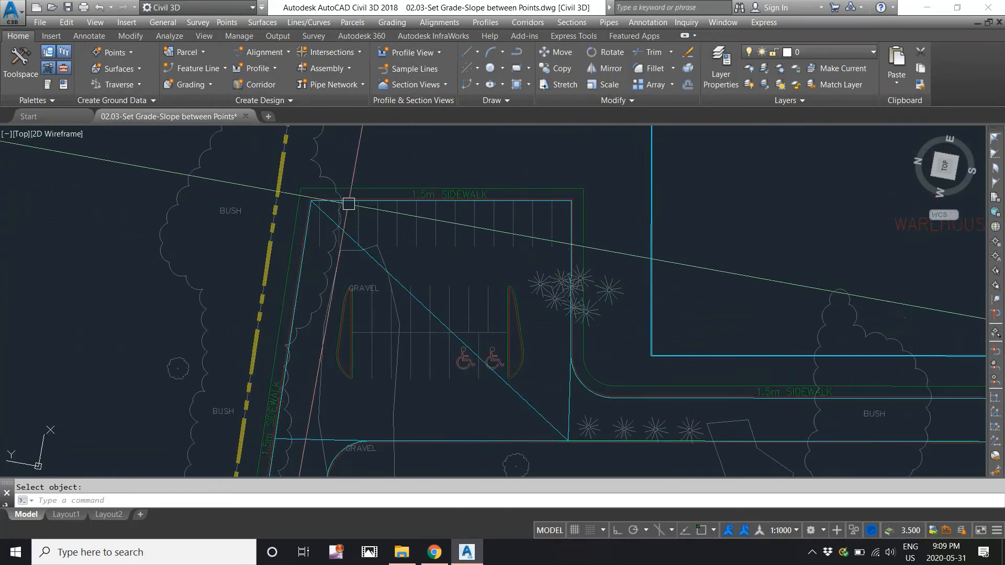
middle_drag(329, 313, 329, 191)
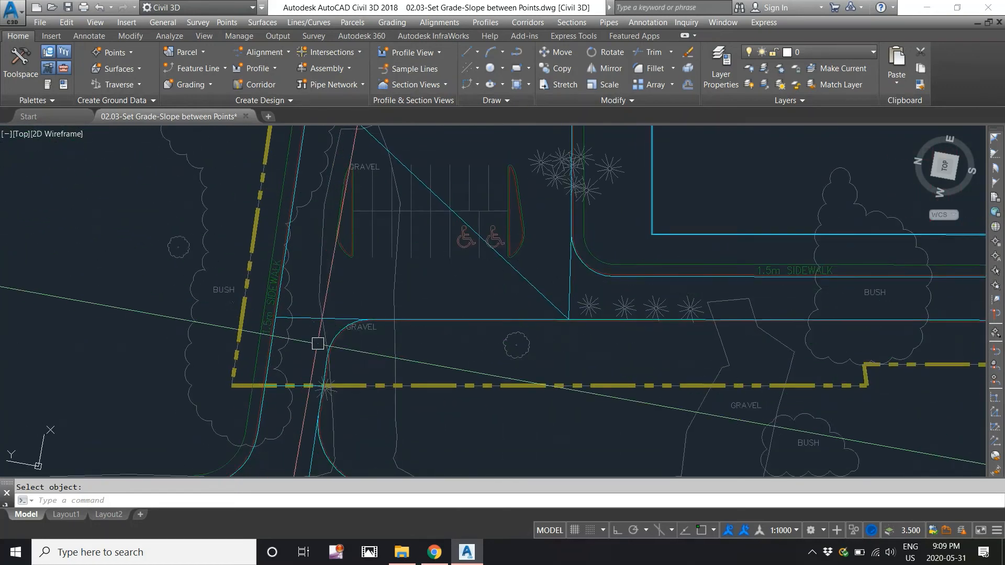
scroll(325, 398, up, 2)
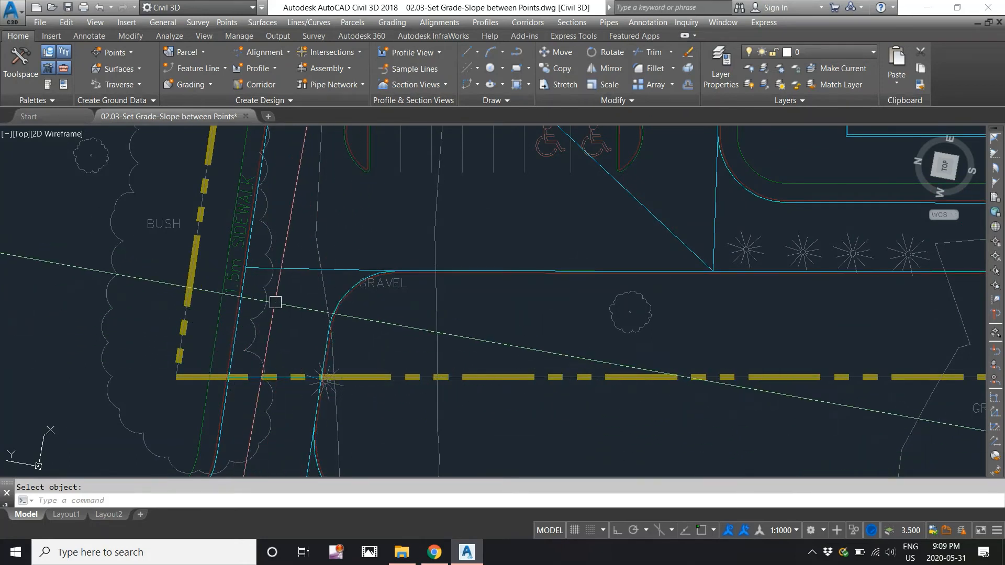
click(386, 24)
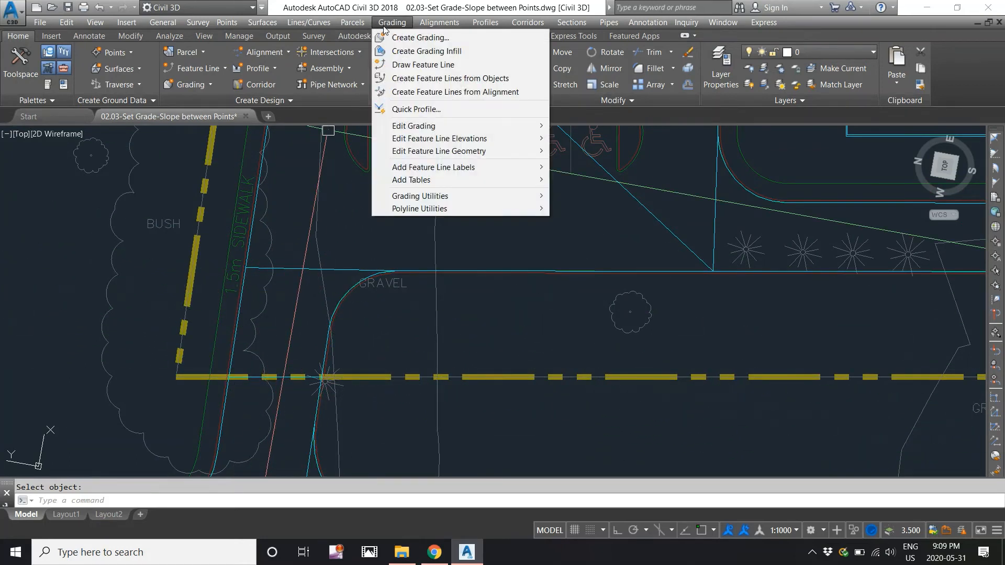
Draw a diagonal feature line from the gravel corner by the sidewalk to the lower gravel corner at 0.00 grade.
click(407, 64)
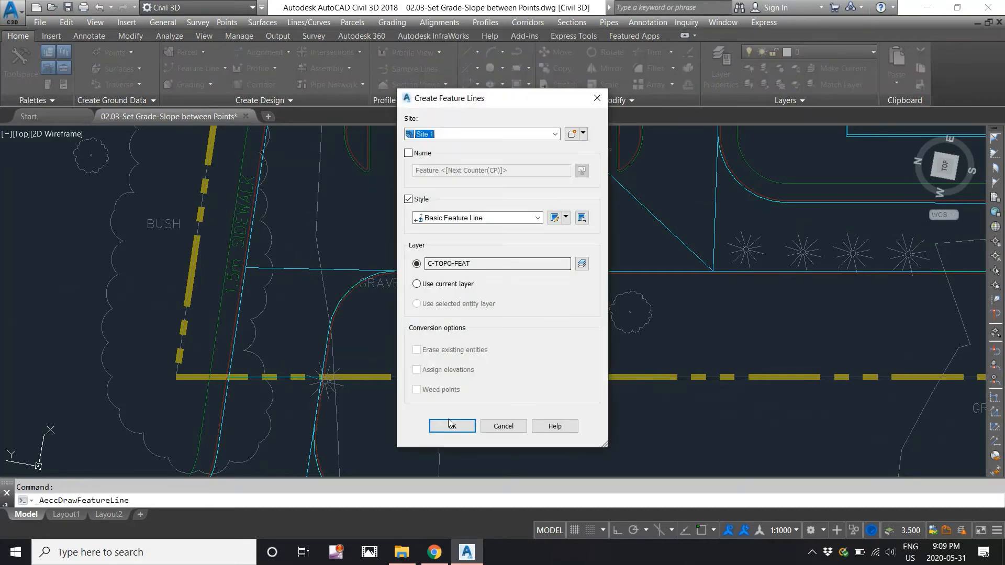
click(452, 426)
scroll(271, 288, up, 3)
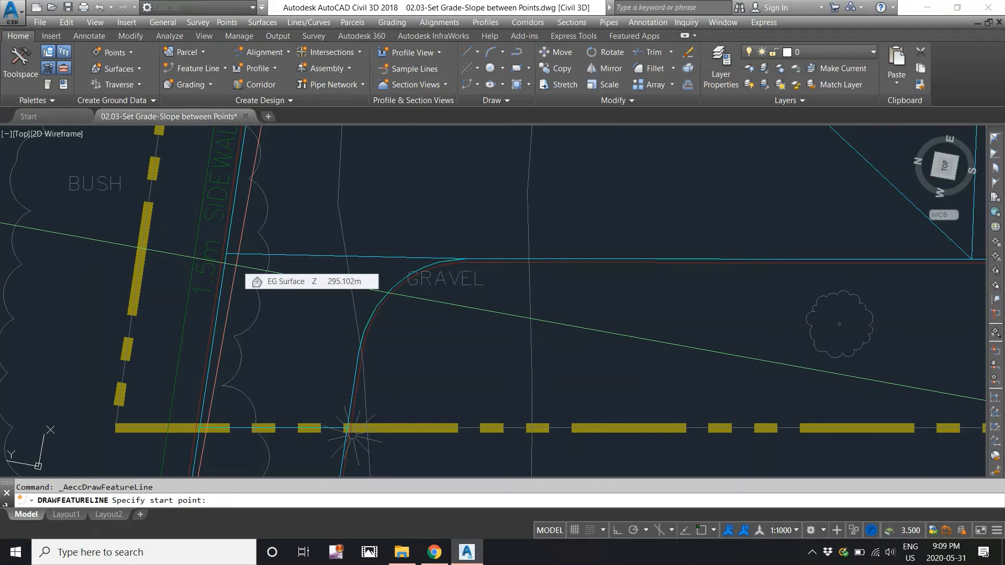
click(236, 266)
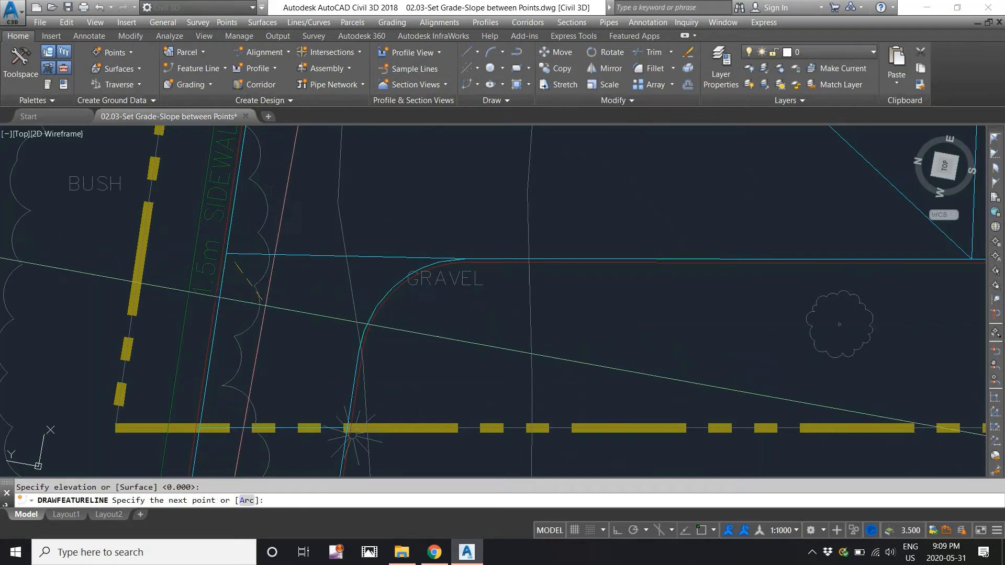
middle_drag(283, 317, 282, 243)
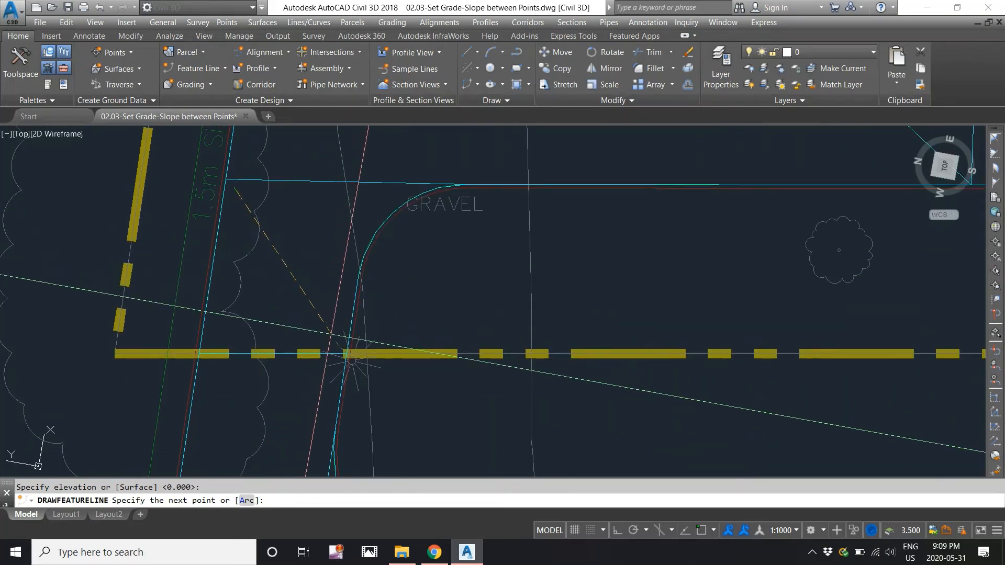
click(331, 334)
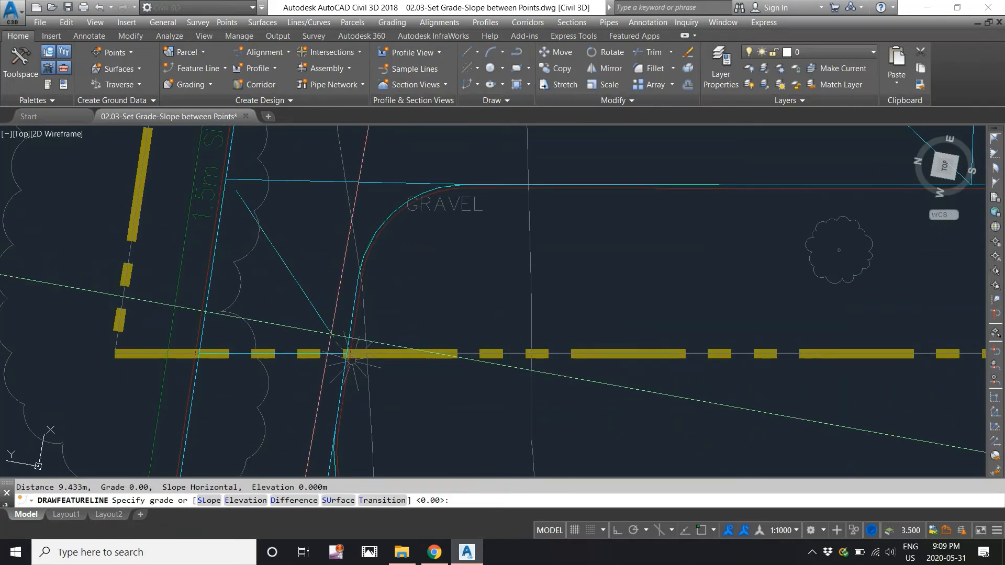
key(Return)
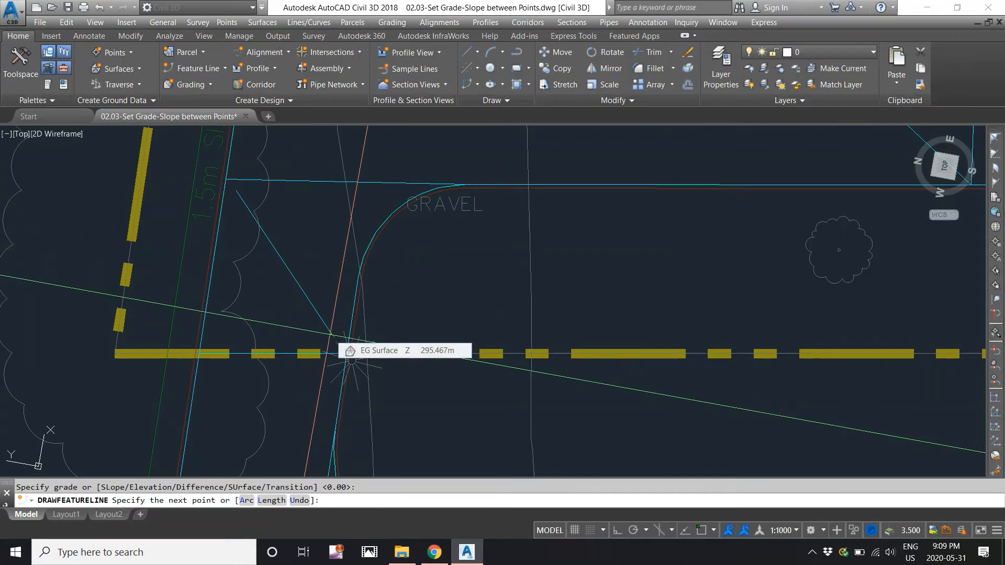
key(Return)
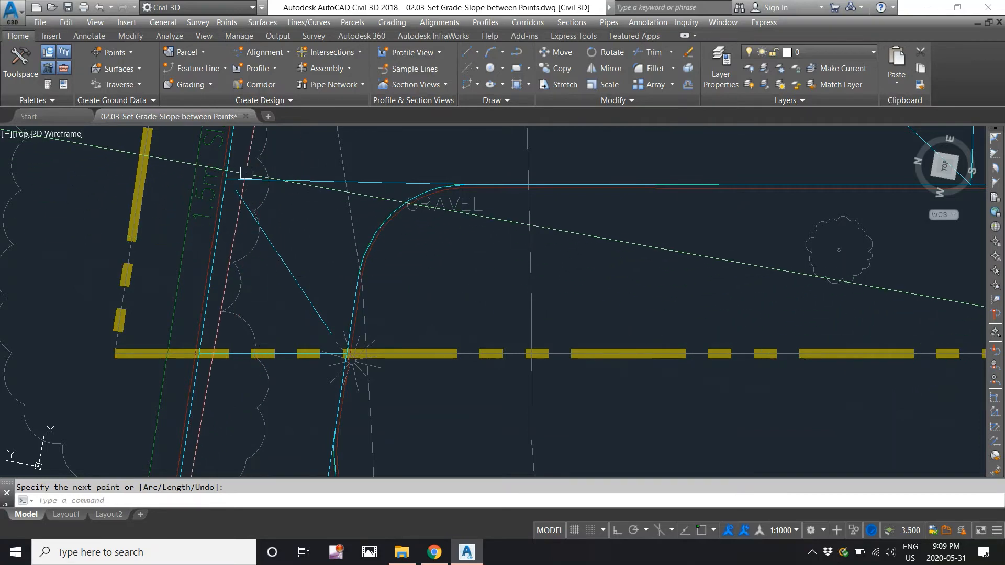
Snap the diagonal's ends onto the top gravel line's start and the curved line's endpoint.
click(246, 177)
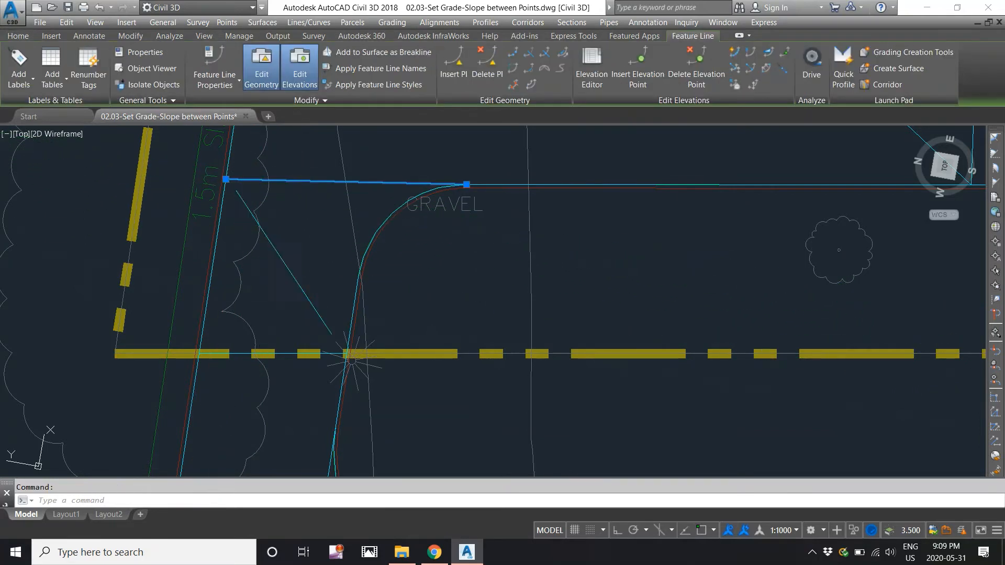
click(243, 193)
scroll(242, 193, up, 2)
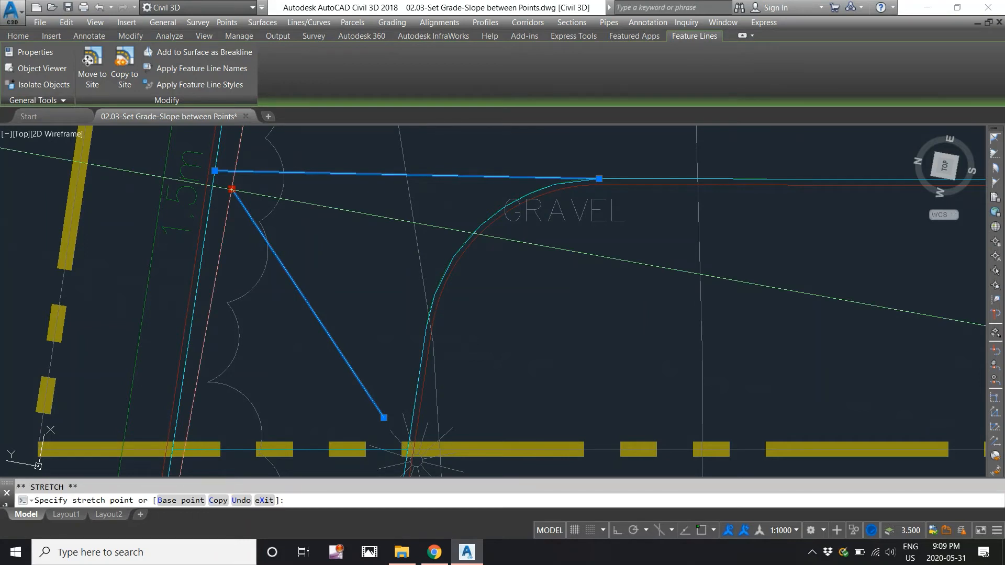
click(215, 170)
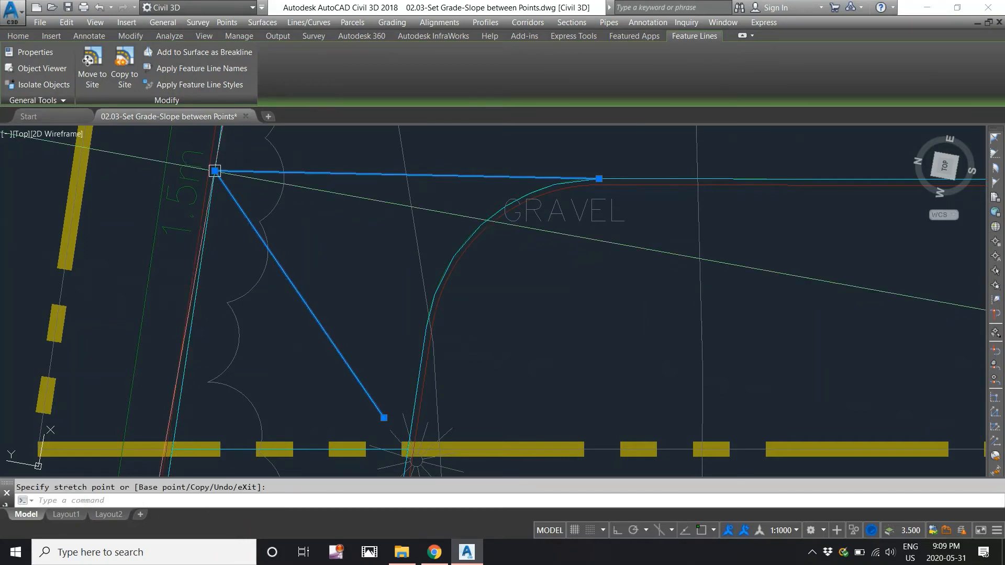
middle_drag(340, 301, 334, 213)
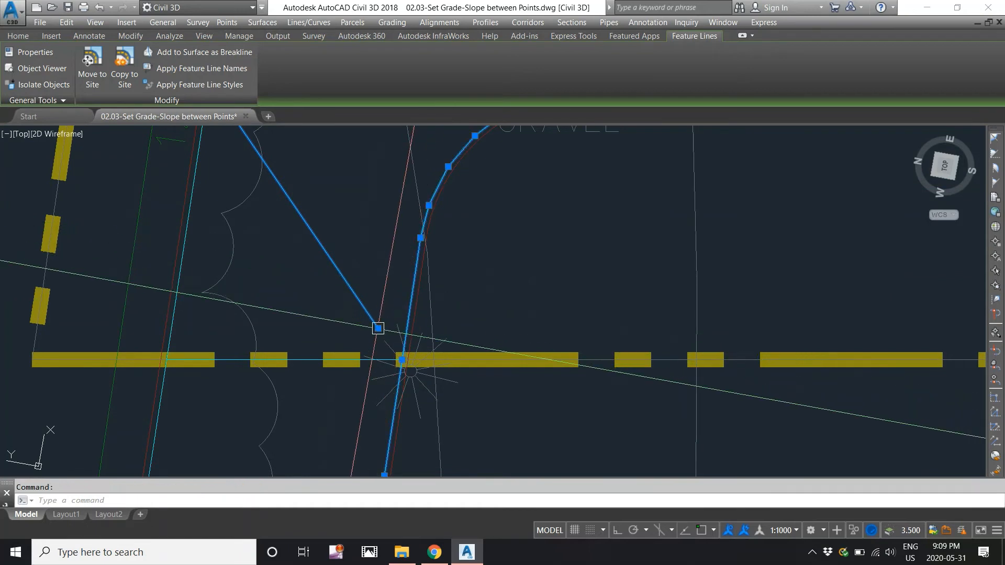
click(378, 328)
click(401, 359)
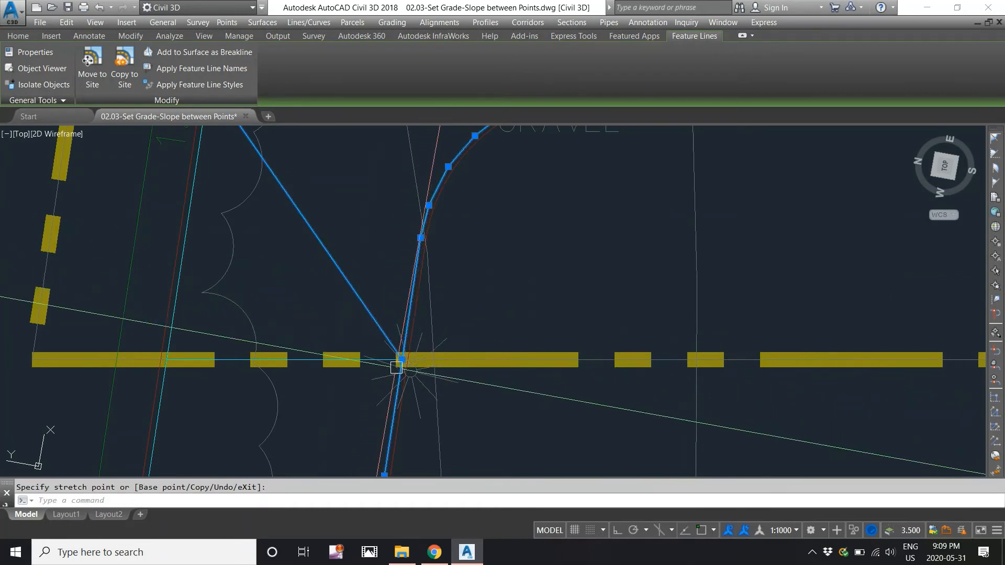
scroll(401, 360, down, 2)
key(Escape)
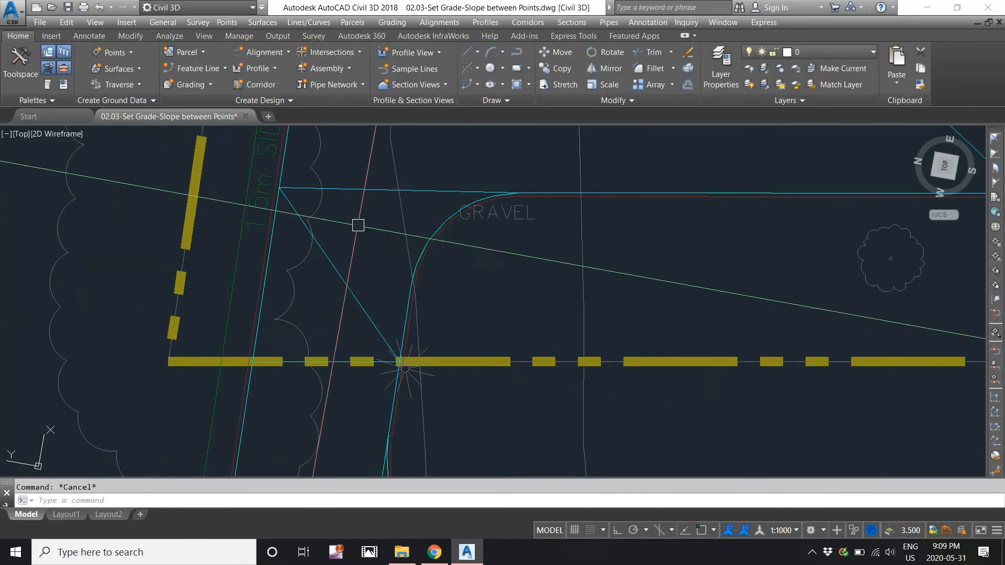
Quick-check the diagonal line: 1.15% grade and 296.229 m at its lower end.
click(390, 22)
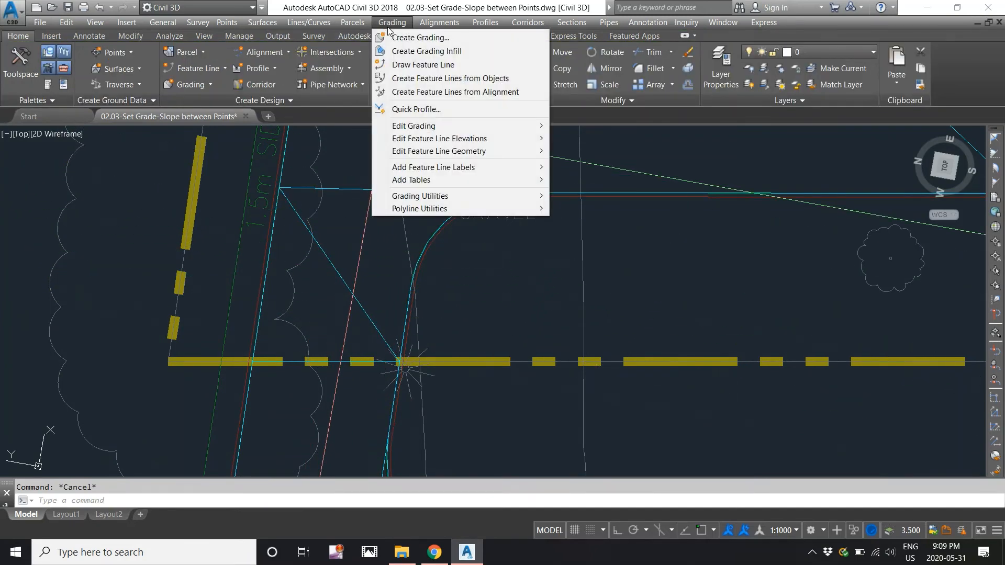
mouse_move(448, 139)
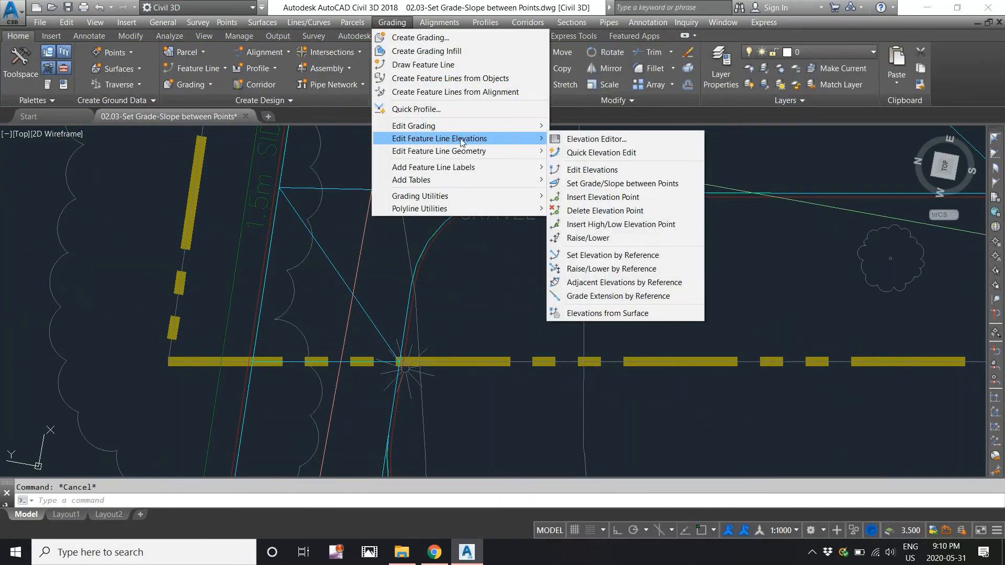
click(584, 152)
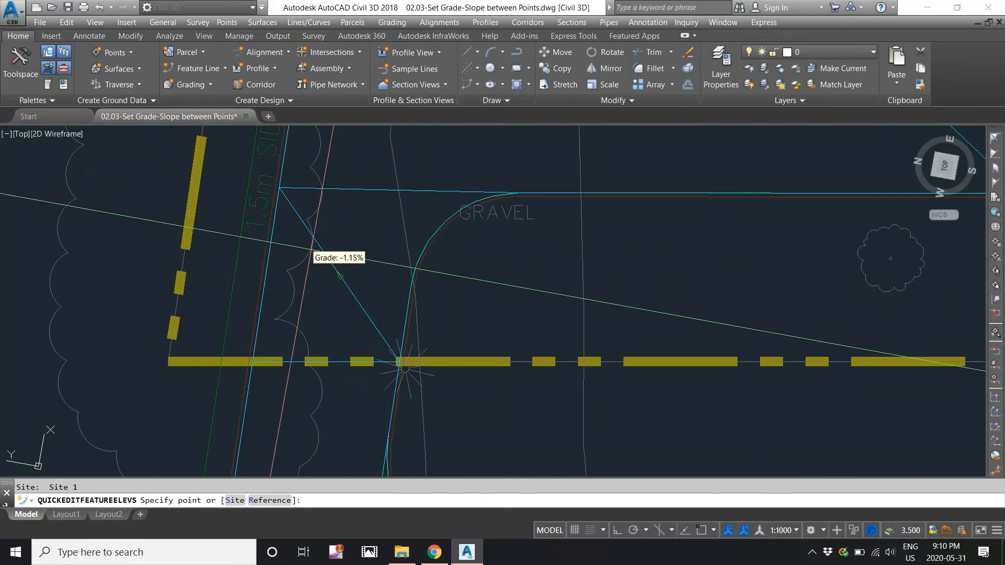
middle_drag(311, 250, 303, 363)
scroll(303, 363, down, 2)
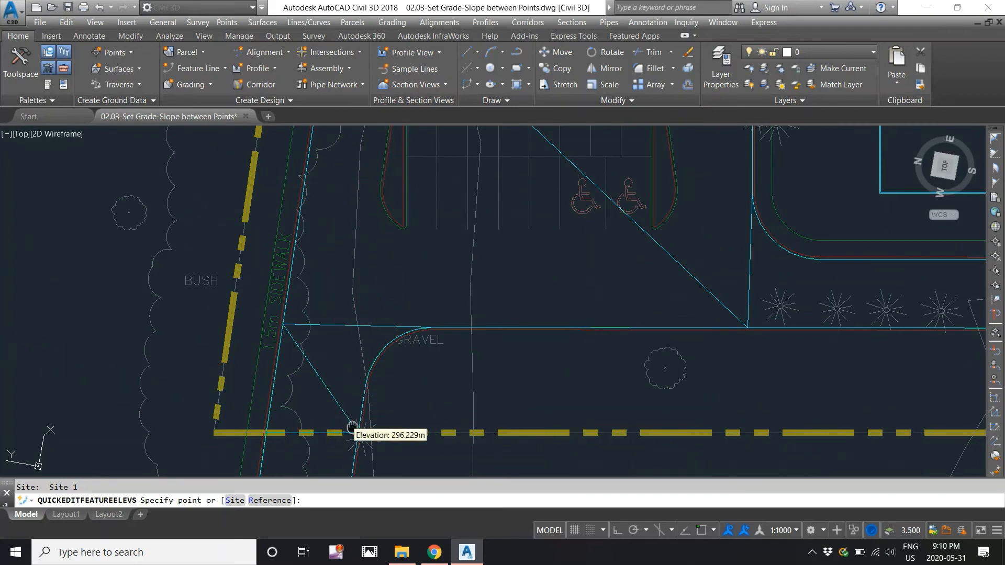
middle_drag(353, 415, 360, 386)
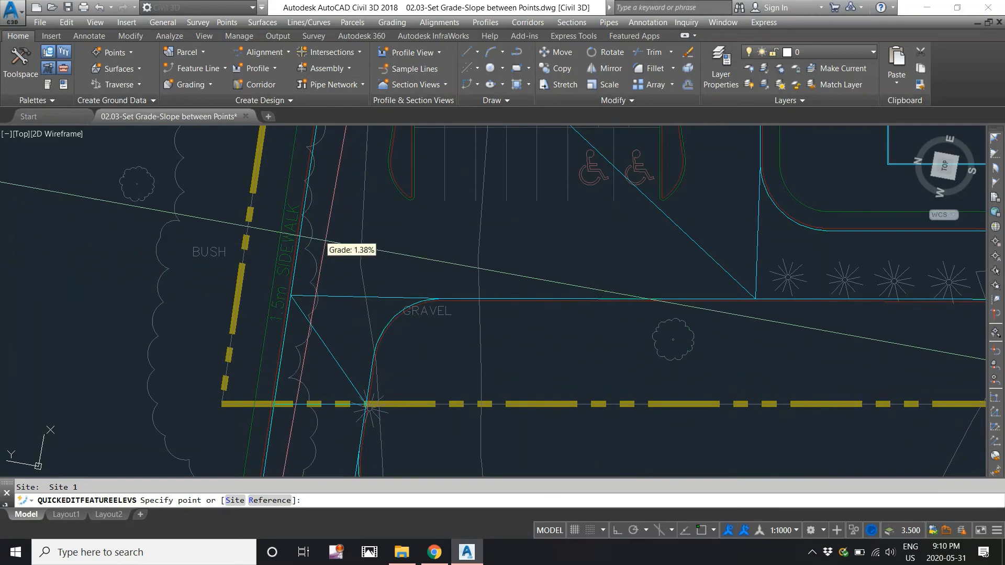
scroll(325, 320, down, 6)
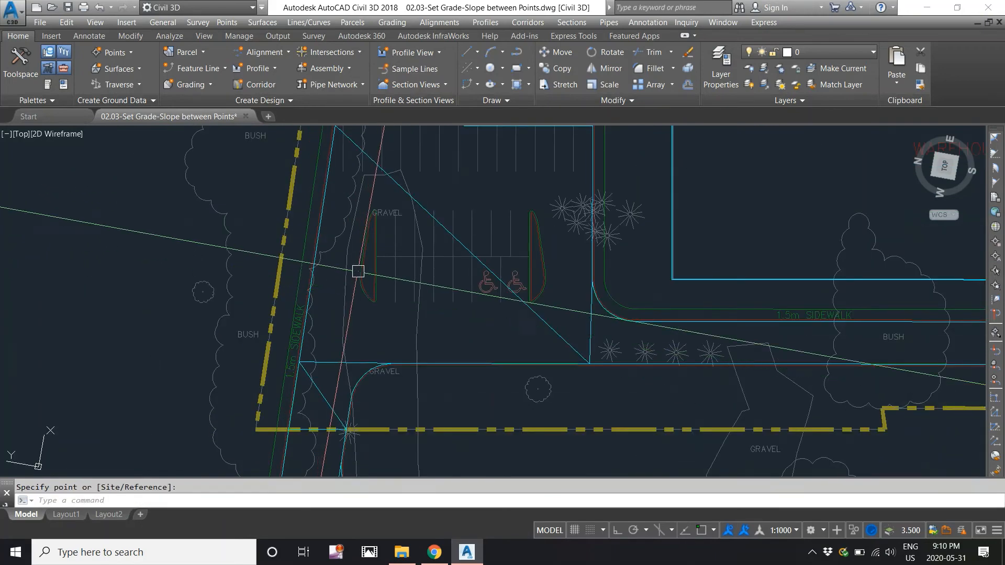
scroll(338, 210, up, 3)
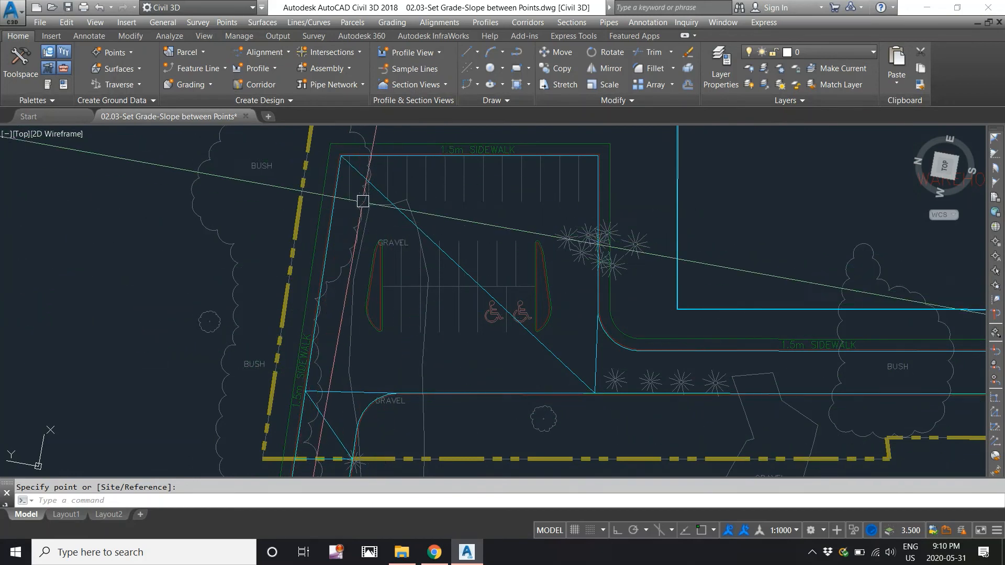
click(393, 22)
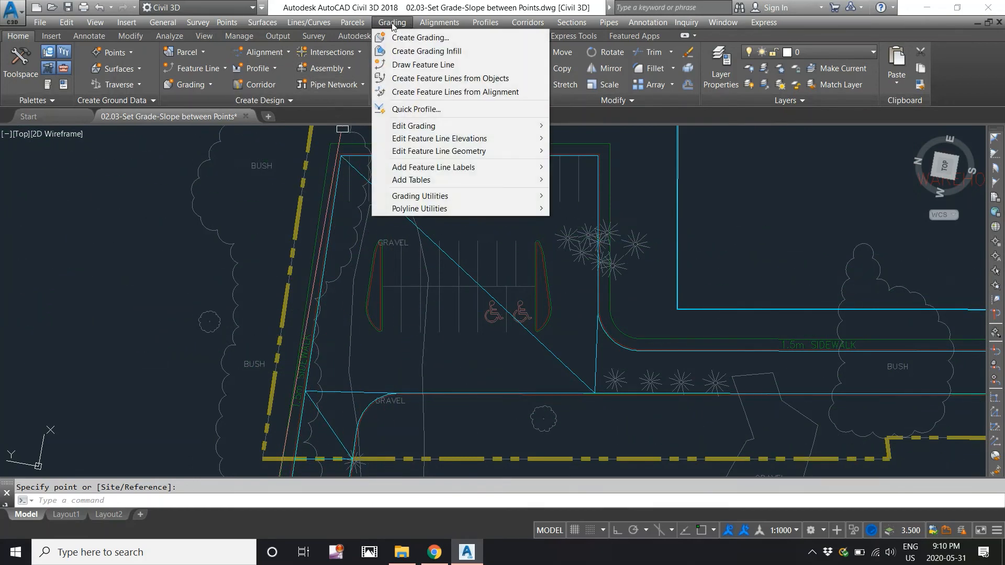
Draw a new feature line between the sidewalk and gravel corners with default elevation and grade.
click(411, 64)
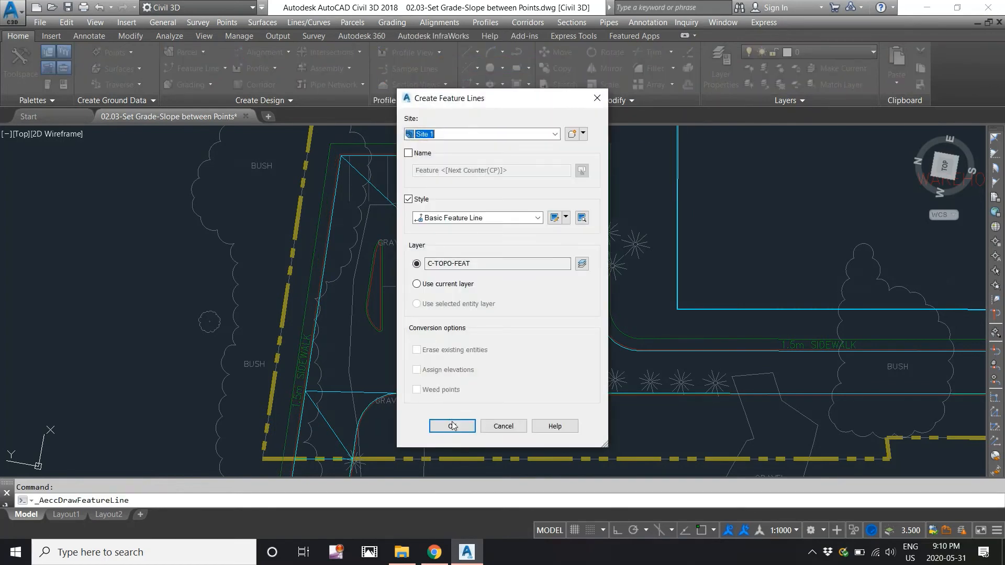
click(453, 427)
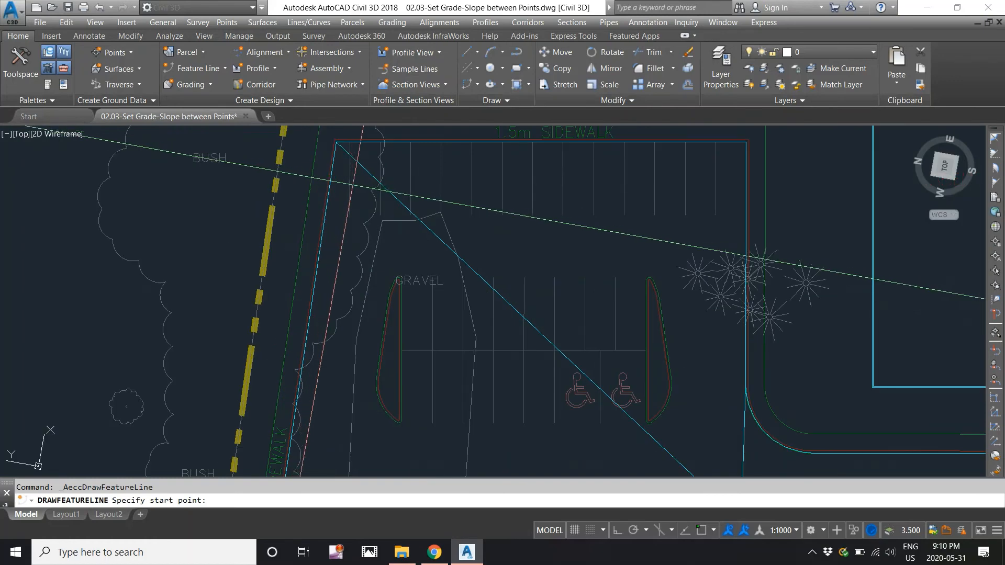
click(349, 183)
key(Return)
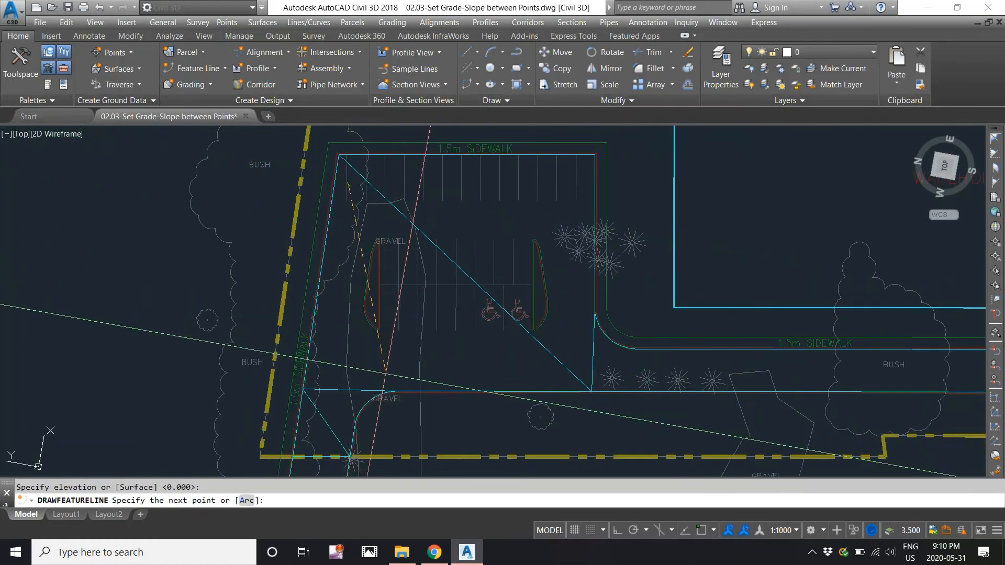
click(386, 378)
key(Return)
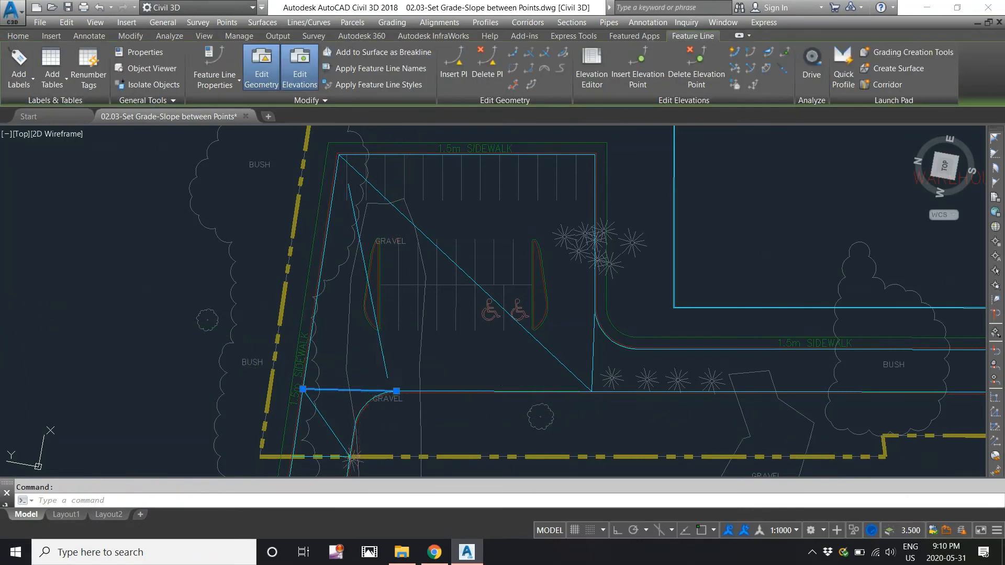
Grip-stretch the new line's vertices onto the gravel corner and the parking lot's top-left corner.
click(388, 374)
middle_drag(392, 374, 366, 282)
scroll(366, 281, up, 2)
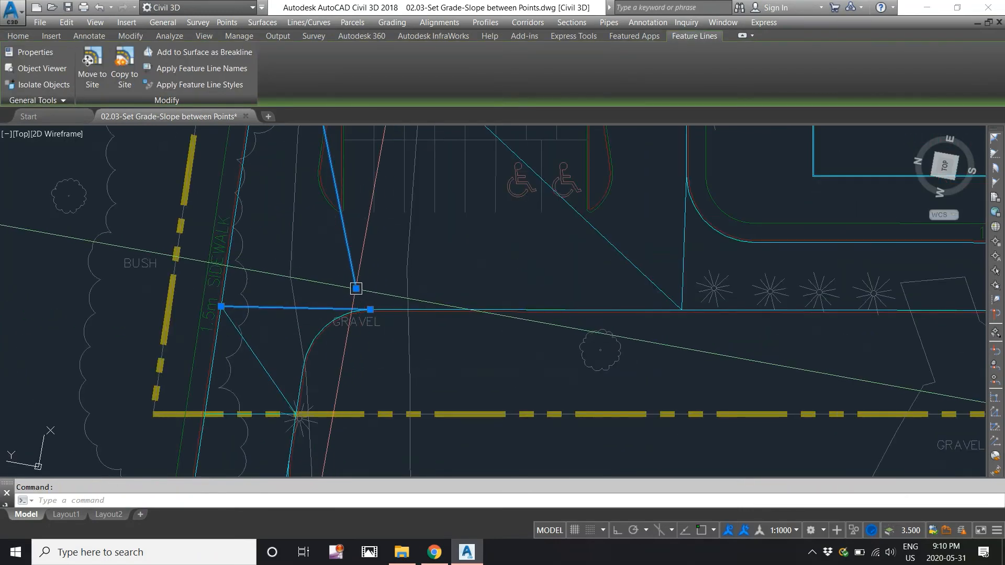
click(355, 289)
click(371, 310)
scroll(367, 337, down, 3)
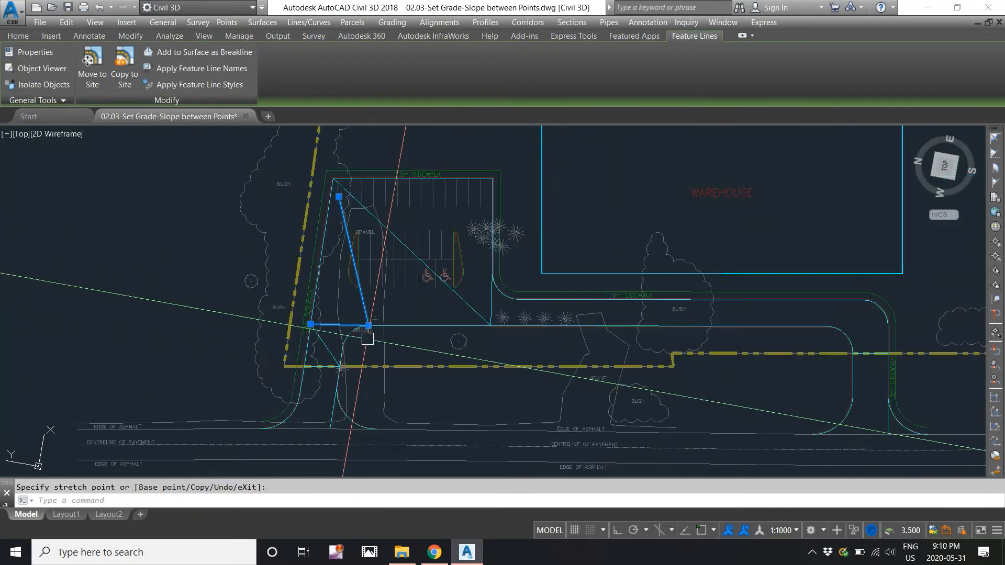
scroll(337, 186, up, 3)
click(339, 184)
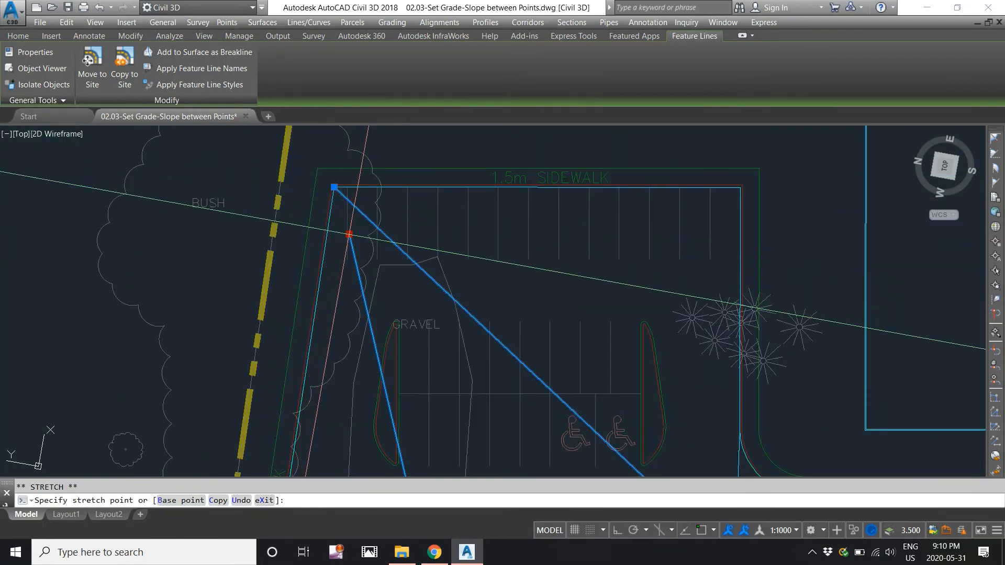
click(333, 187)
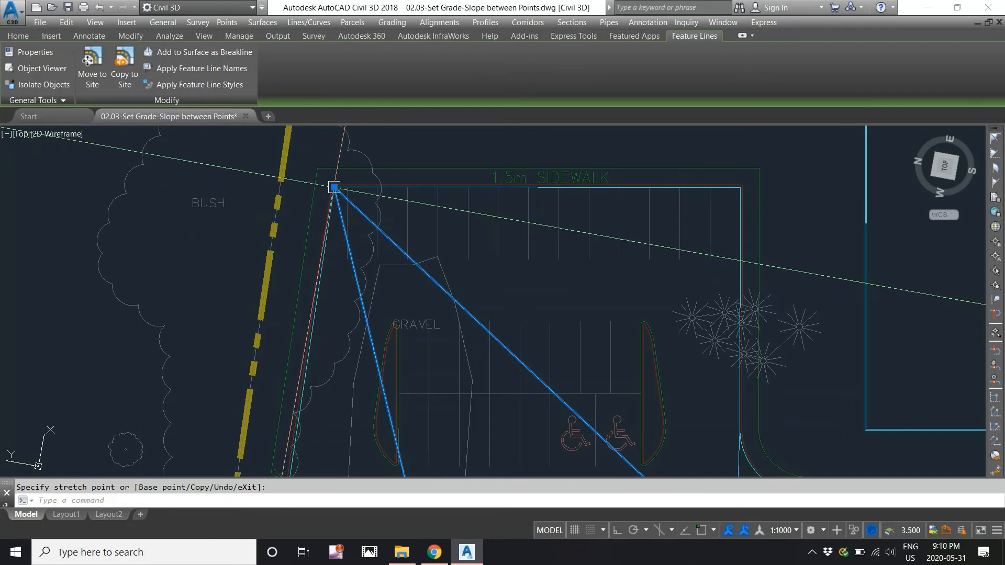
scroll(334, 187, down, 3)
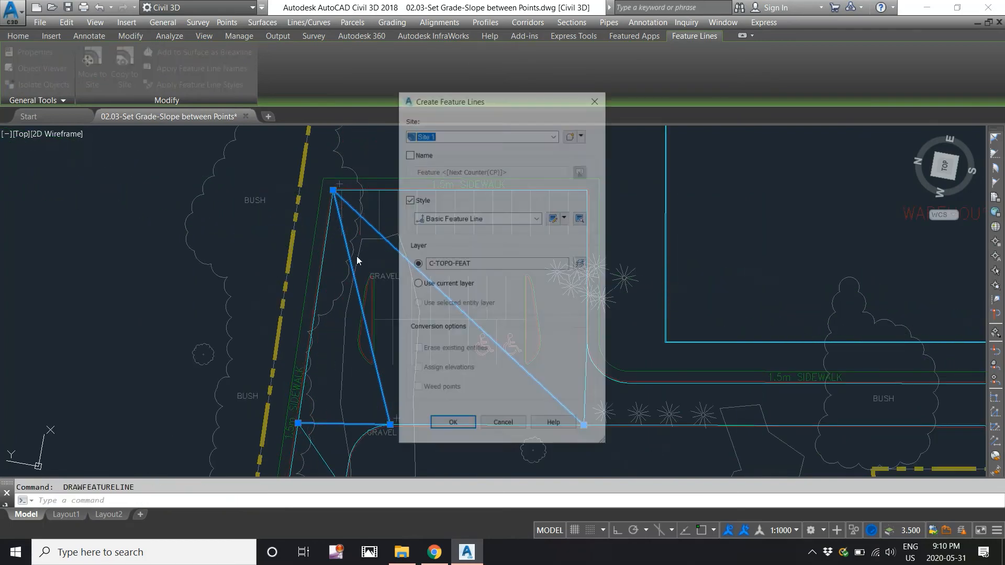
click(503, 427)
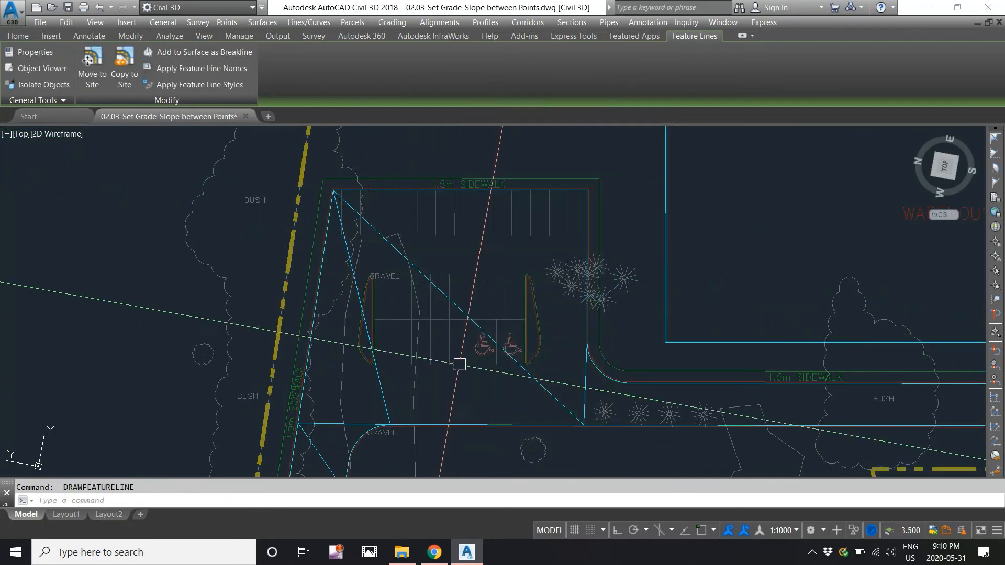
Quick-check the new feature line's grade, which reads 1.92%.
click(392, 26)
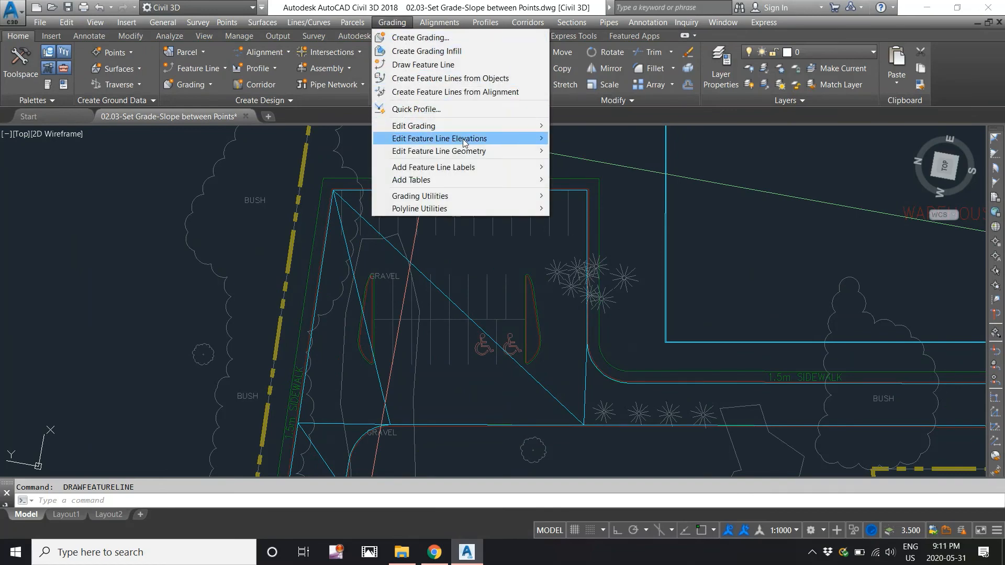
mouse_move(471, 139)
click(584, 152)
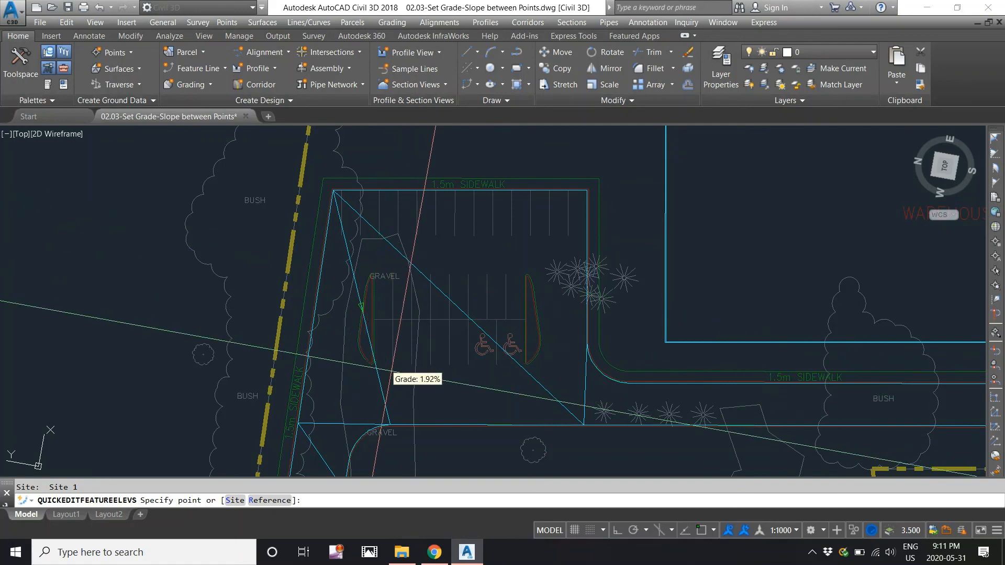
Grab the line's top vertex at the parking lot corner to stretch it.
scroll(368, 359, down, 2)
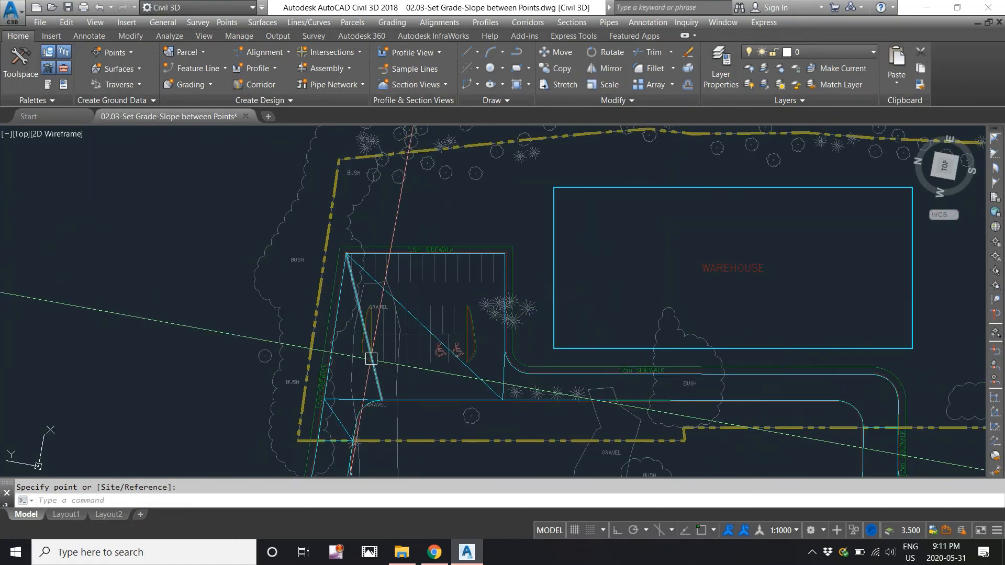
middle_drag(371, 359, 337, 300)
scroll(316, 213, up, 2)
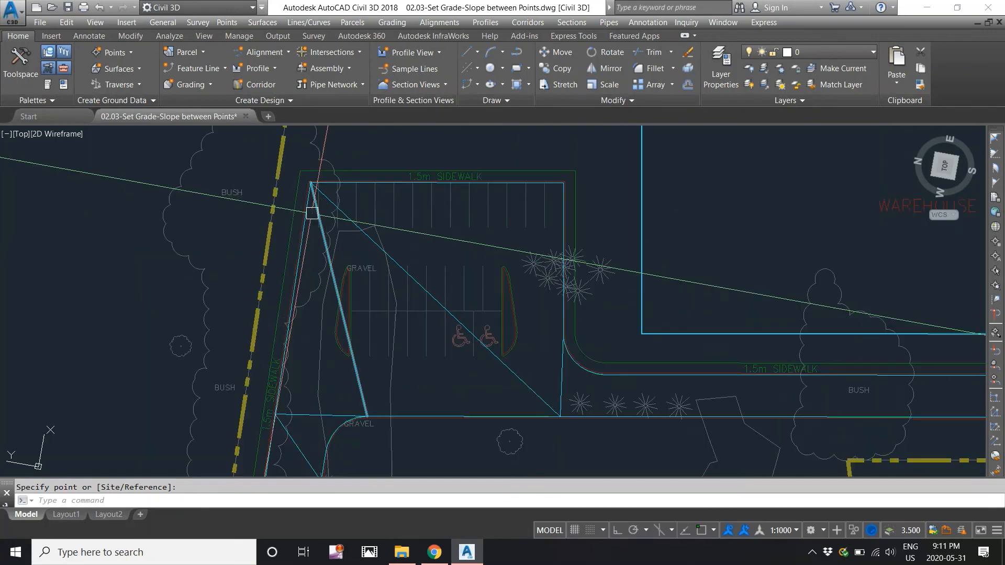
click(311, 182)
scroll(316, 183, up, 2)
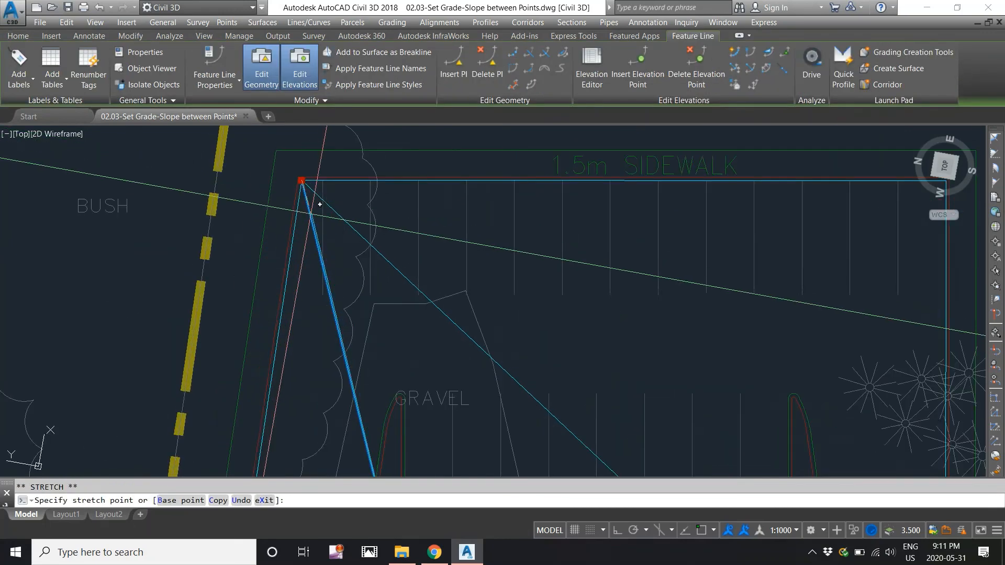
Relocate the triangle line's top vertex onto the parking lot line's upper-left corner using endpoint snap.
click(296, 220)
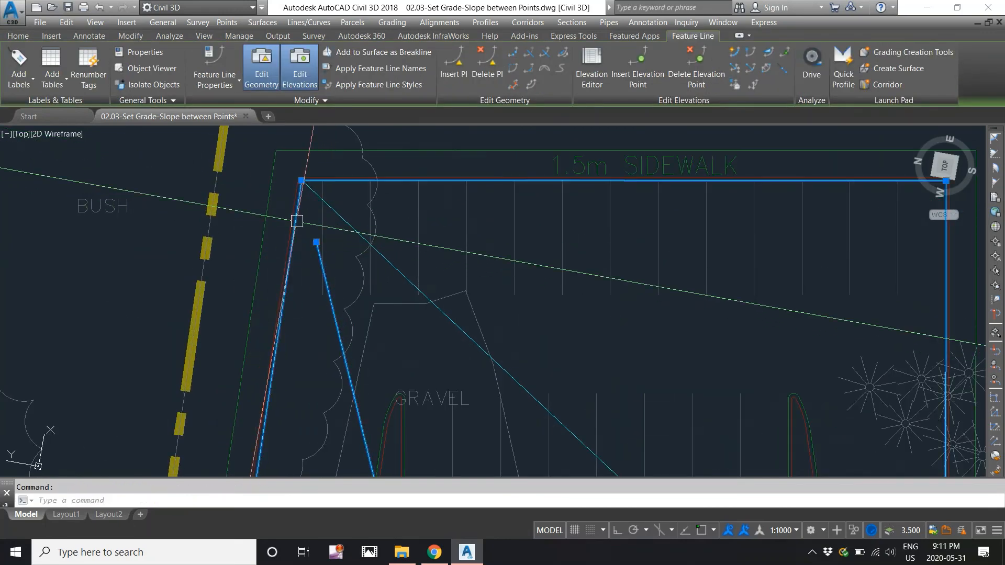
click(316, 242)
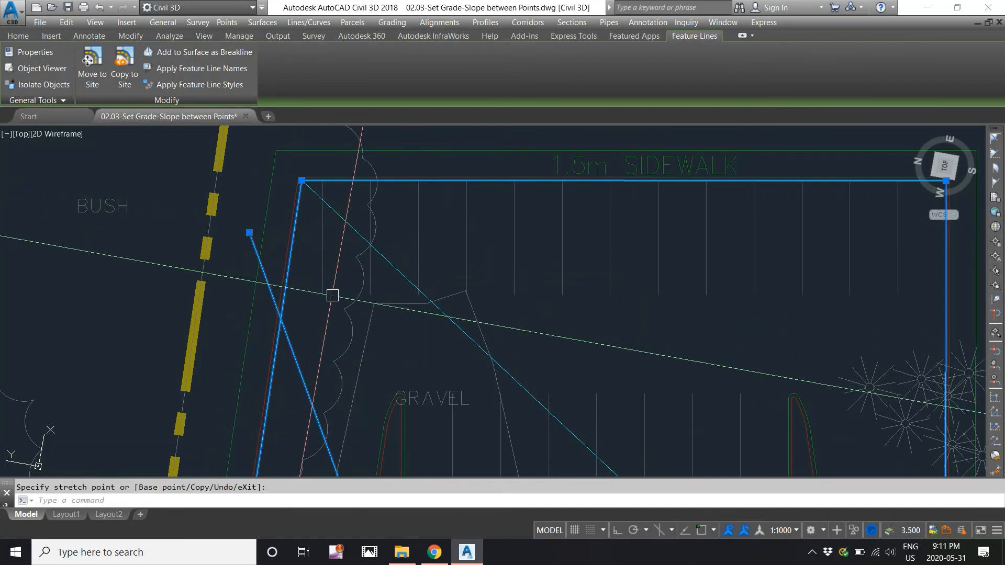
click(249, 233)
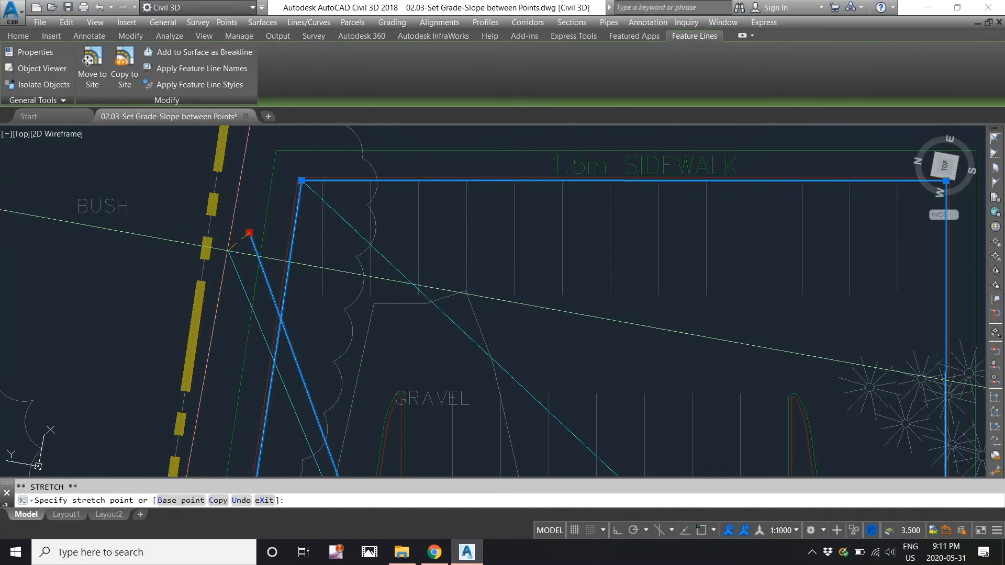
click(313, 245)
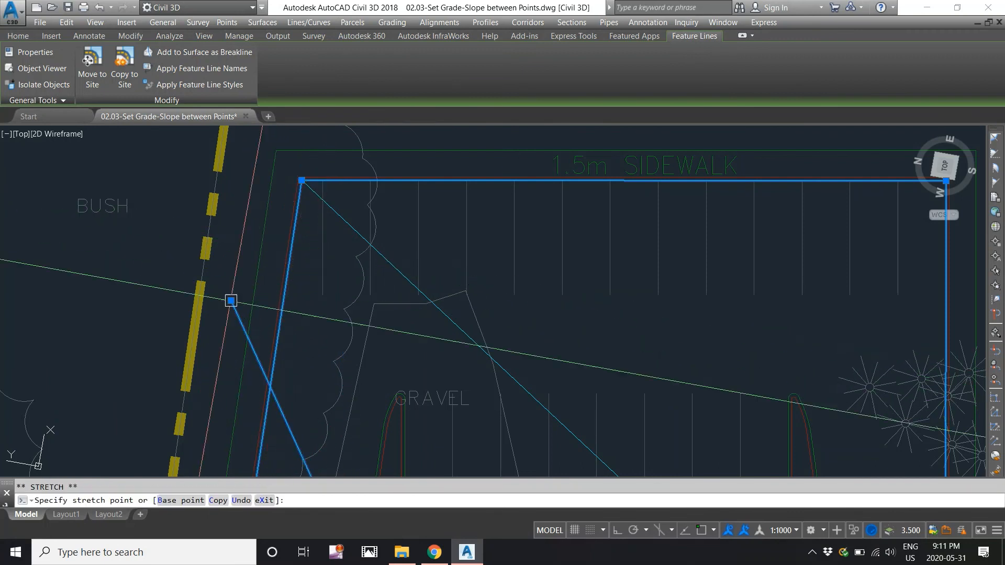
key(Escape)
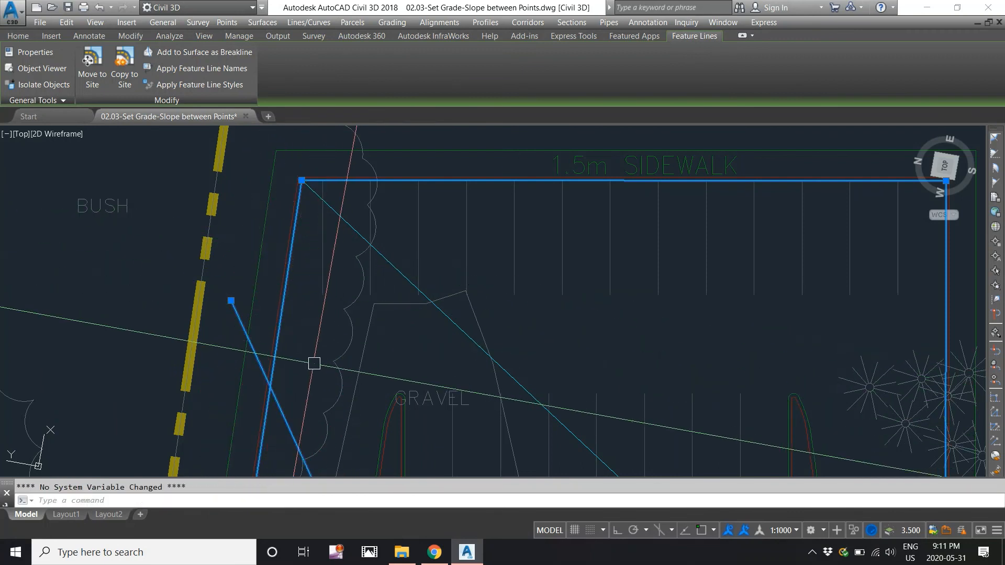
click(230, 301)
click(313, 241)
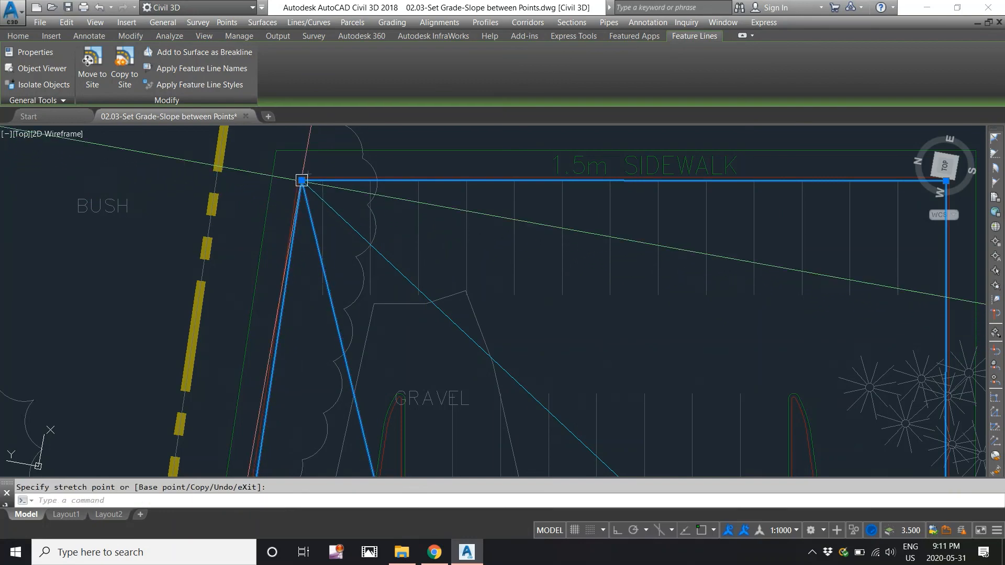
Deselect the feature lines and zoom out to show the whole site plan centred.
scroll(301, 180, down, 2)
key(Escape)
scroll(306, 246, down, 2)
mouse_move(326, 318)
middle_down()
mouse_move(314, 246)
mouse_move(367, 291)
middle_up()
scroll(327, 309, down, 3)
scroll(367, 264, down, 1)
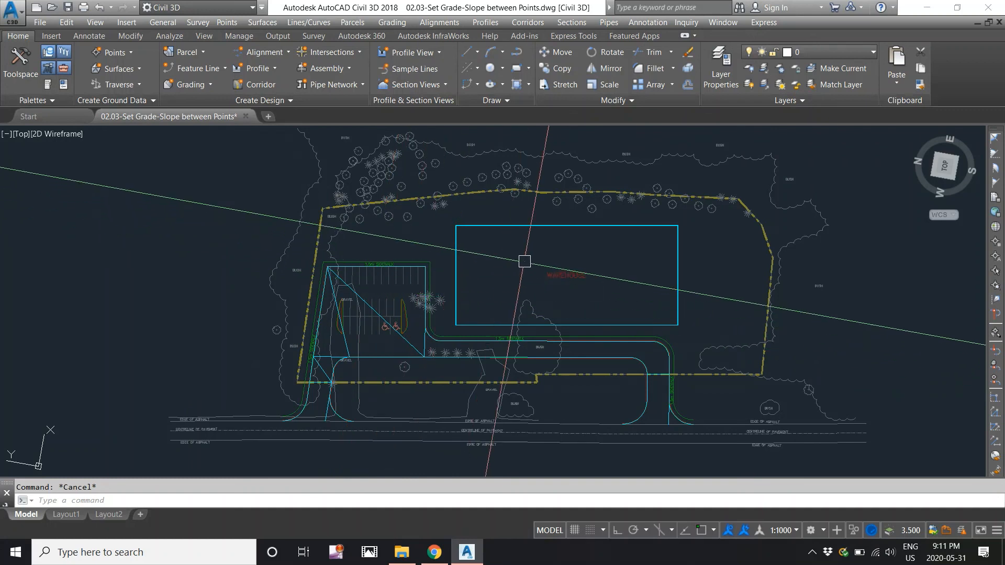
middle_drag(525, 261, 483, 269)
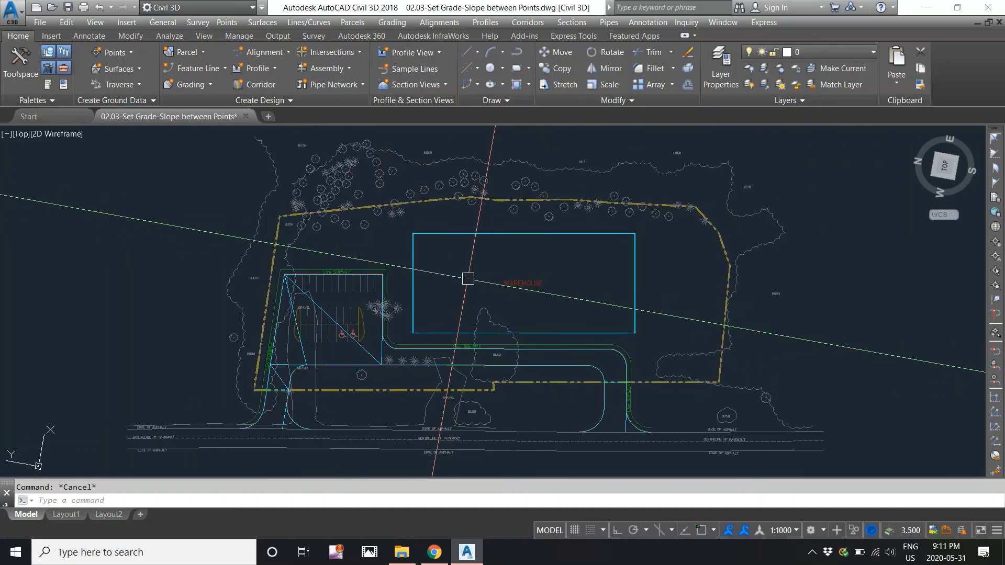